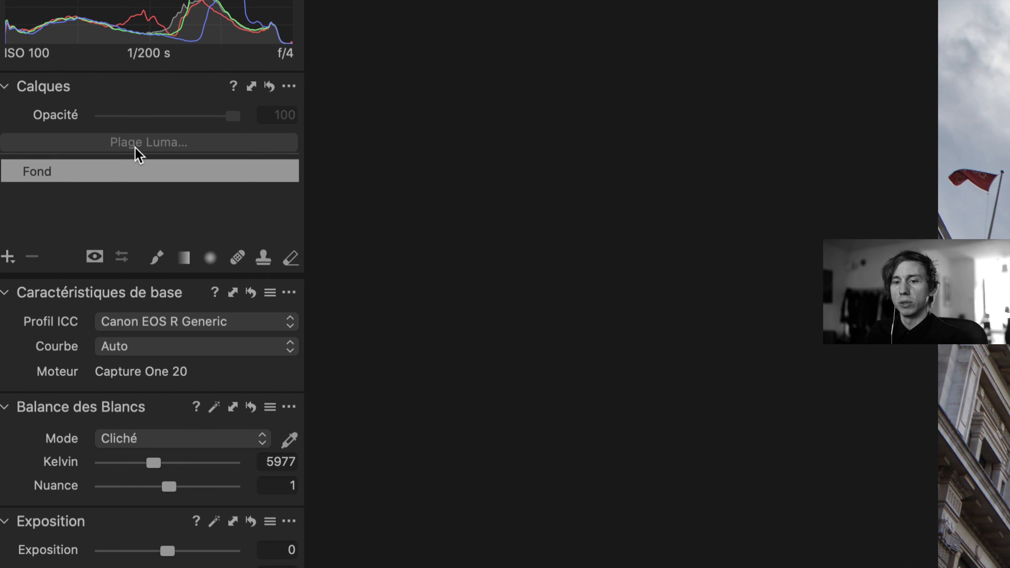
Examine the pavement and the cloudy sky of the street photo up close, and review the available new layer types
click(173, 229)
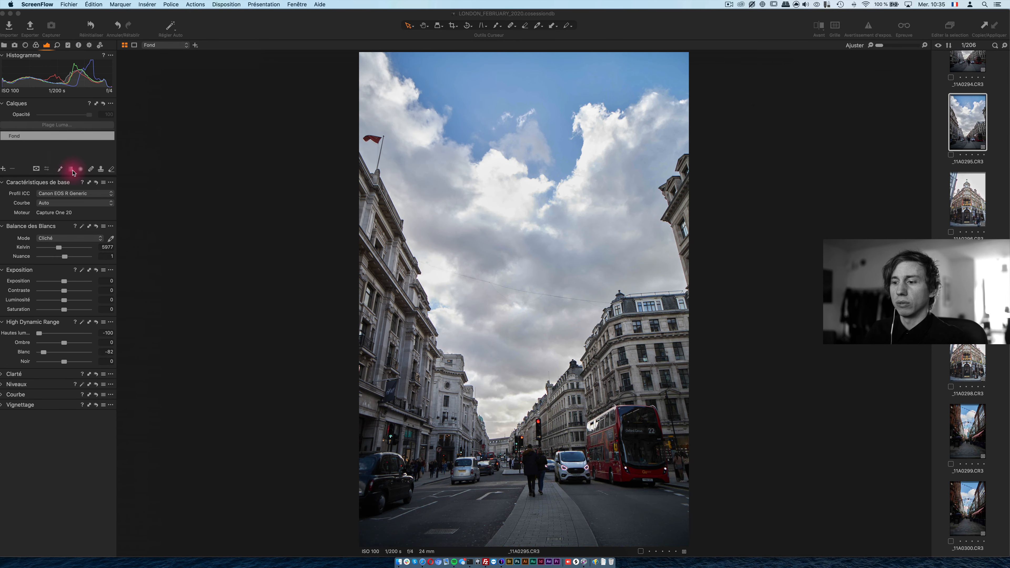
double_click(541, 520)
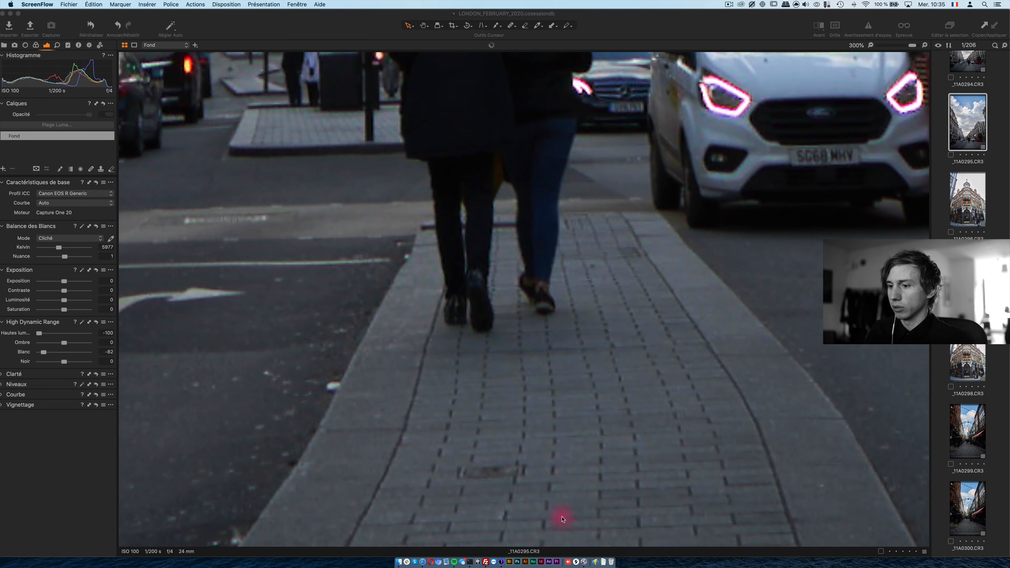
click(563, 519)
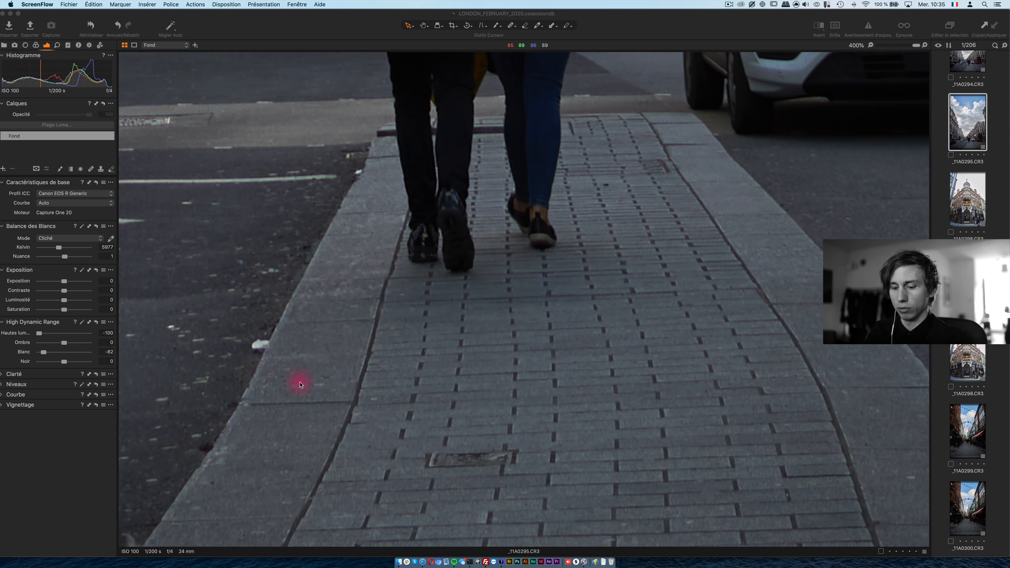
click(299, 388)
double_click(422, 295)
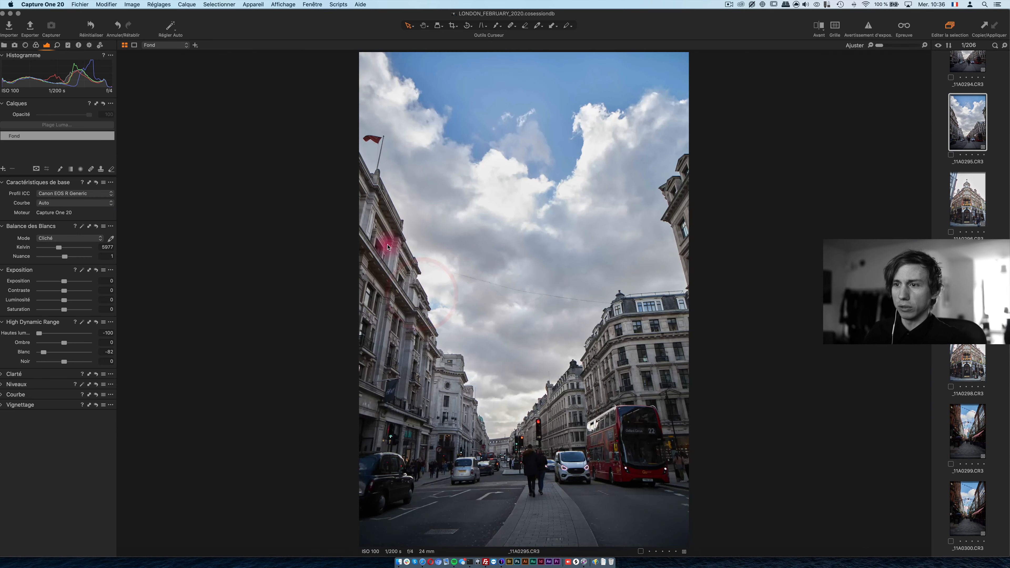
double_click(439, 245)
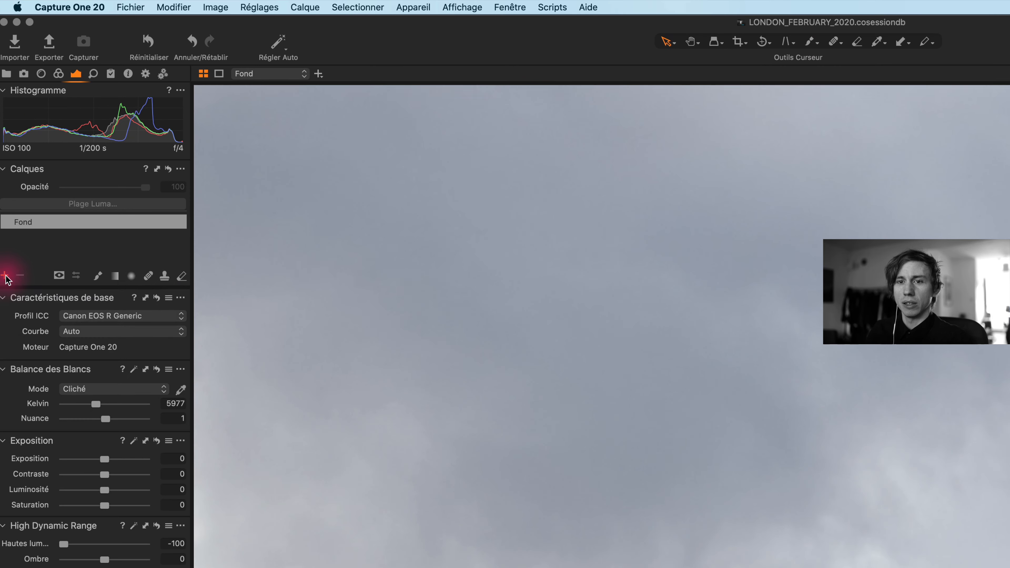
click(4, 169)
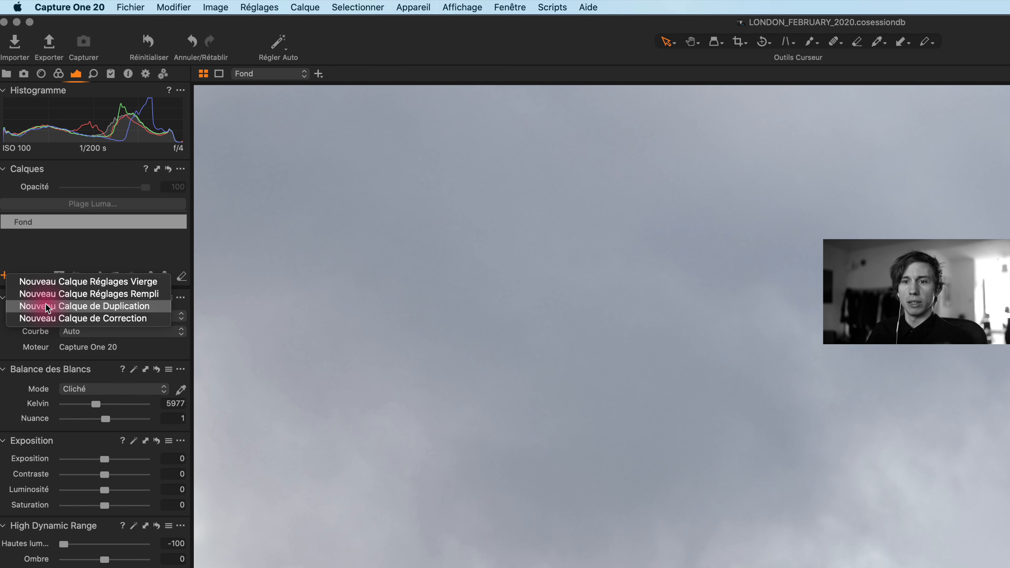
click(106, 241)
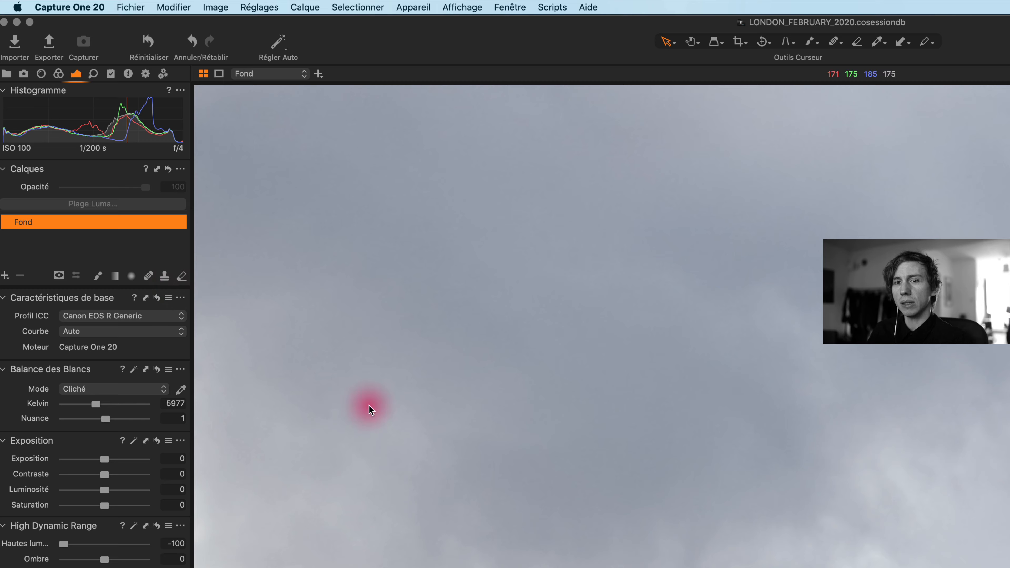
Choose the healing brush and set its size to 16 for the cables beside the corner building's roof
click(147, 281)
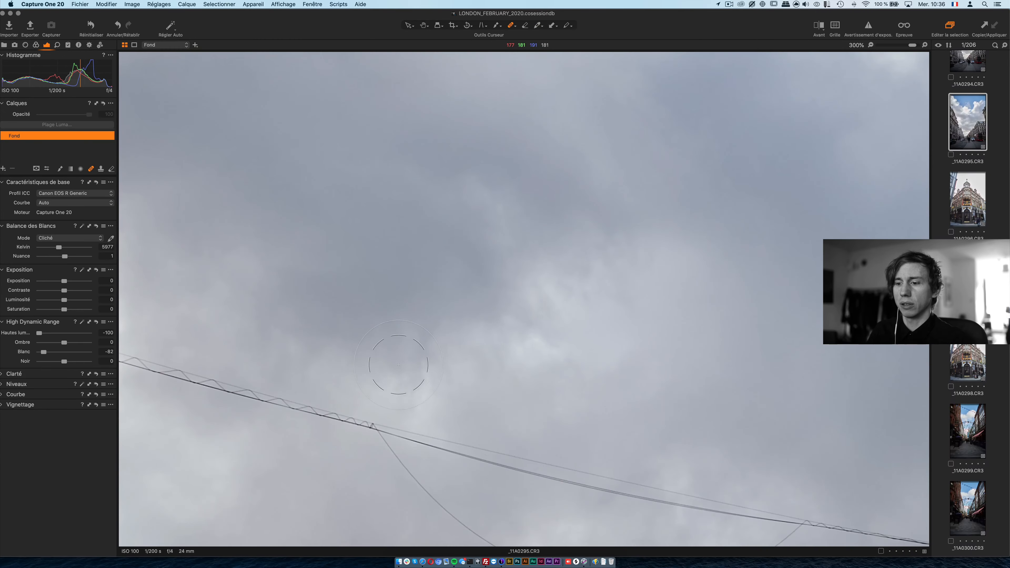
drag(625, 435, 392, 203)
drag(748, 305, 218, 227)
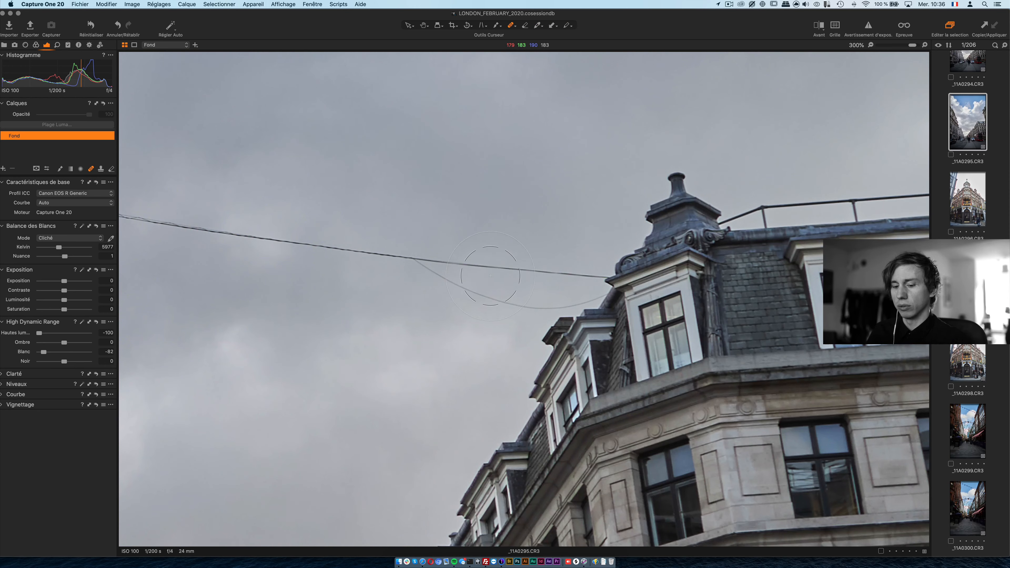
right_click(451, 248)
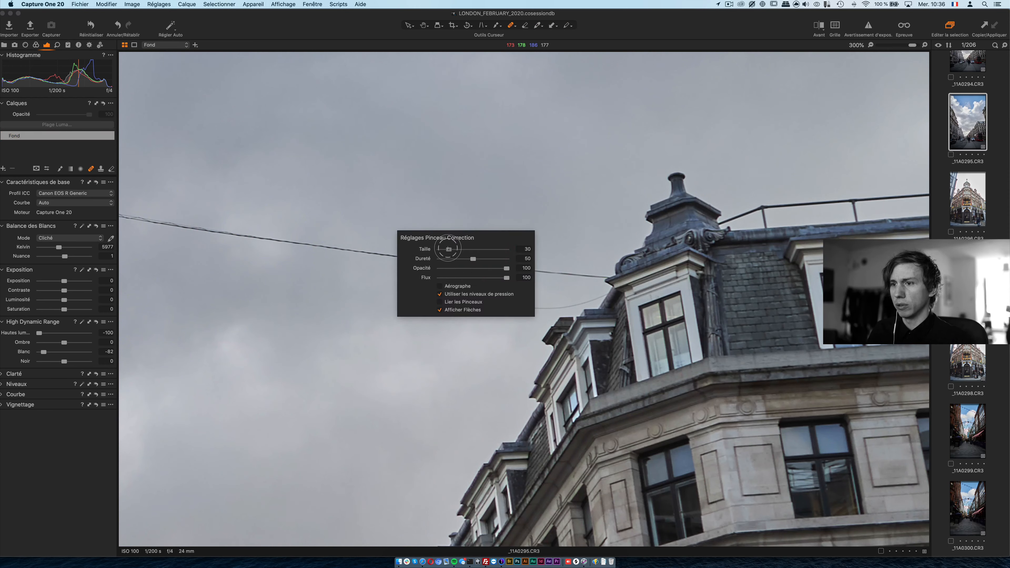
drag(453, 249, 445, 249)
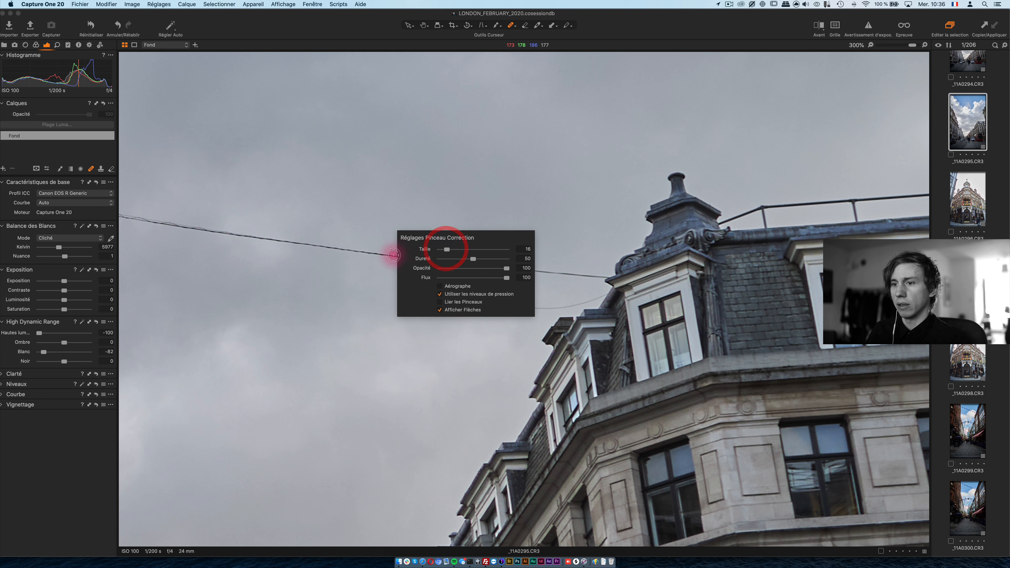
Heal away the main cable attached to the corner building's roof and the thin cable sagging below it
drag(600, 274, 414, 257)
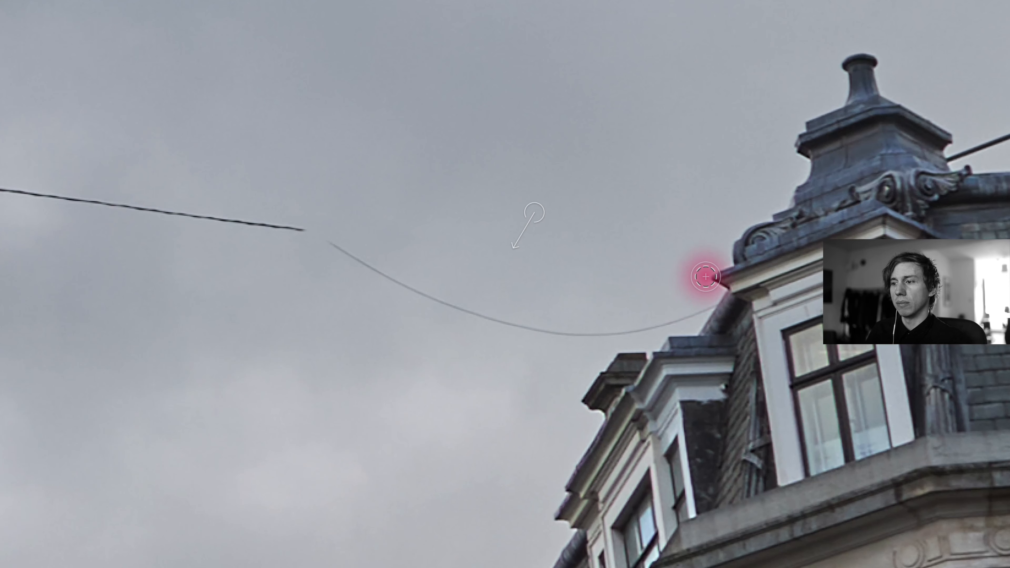
drag(706, 293, 616, 329)
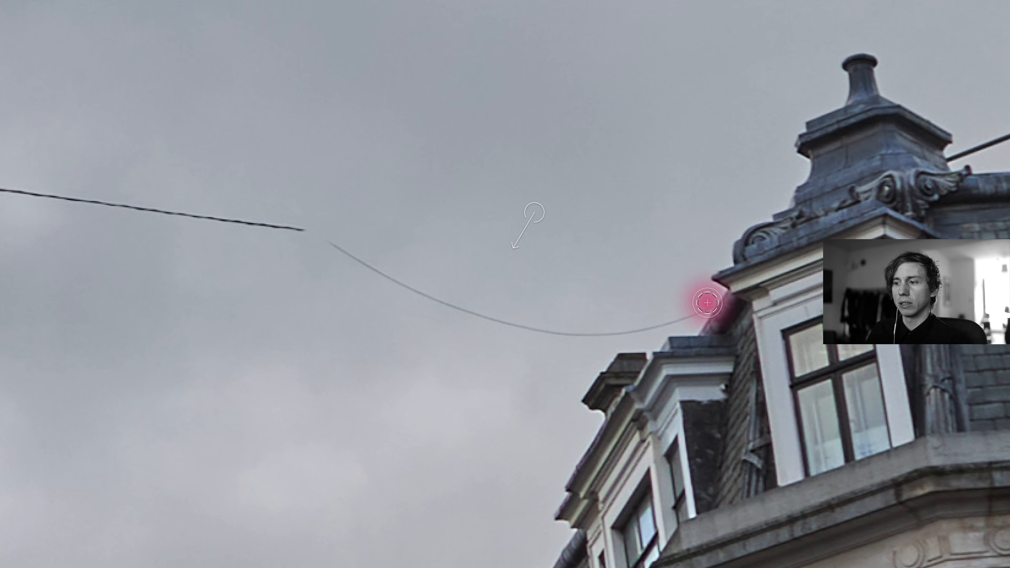
mouse_move(557, 305)
mouse_down()
mouse_move(472, 289)
mouse_move(417, 264)
mouse_move(424, 255)
mouse_up()
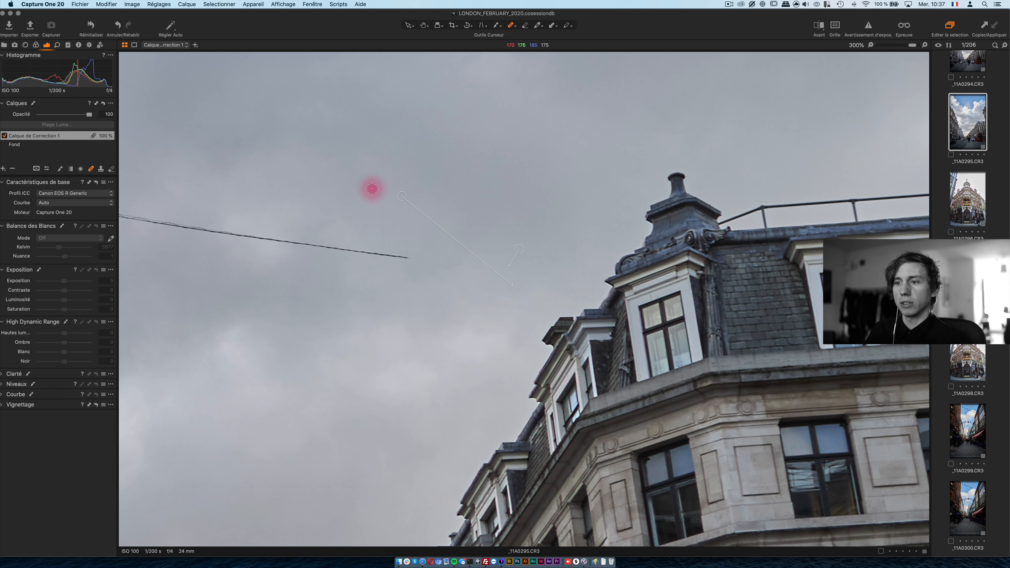
Heal the next stretch of the main cable across the sky and the thin loop hanging under its middle
right_click(318, 177)
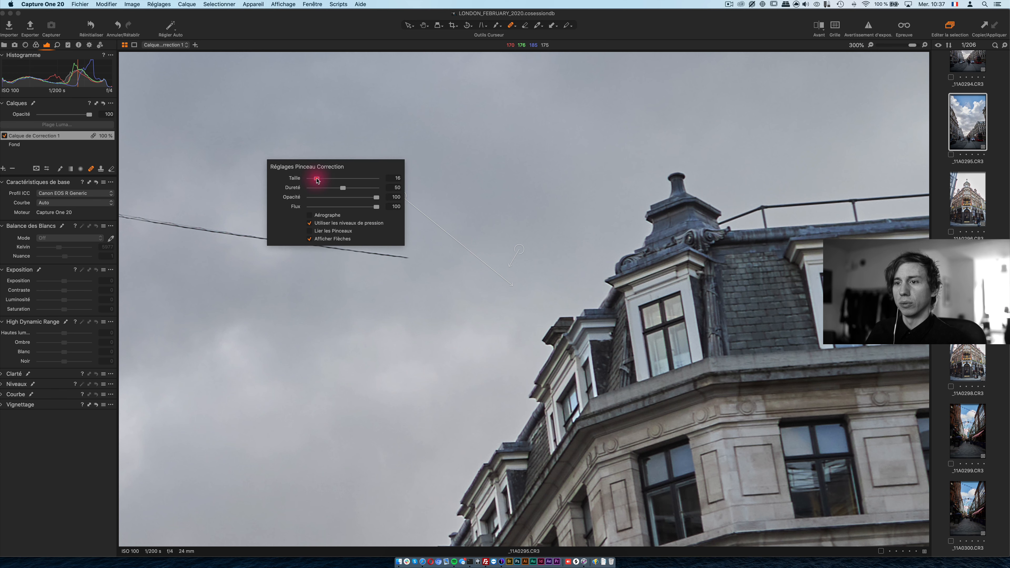
click(319, 239)
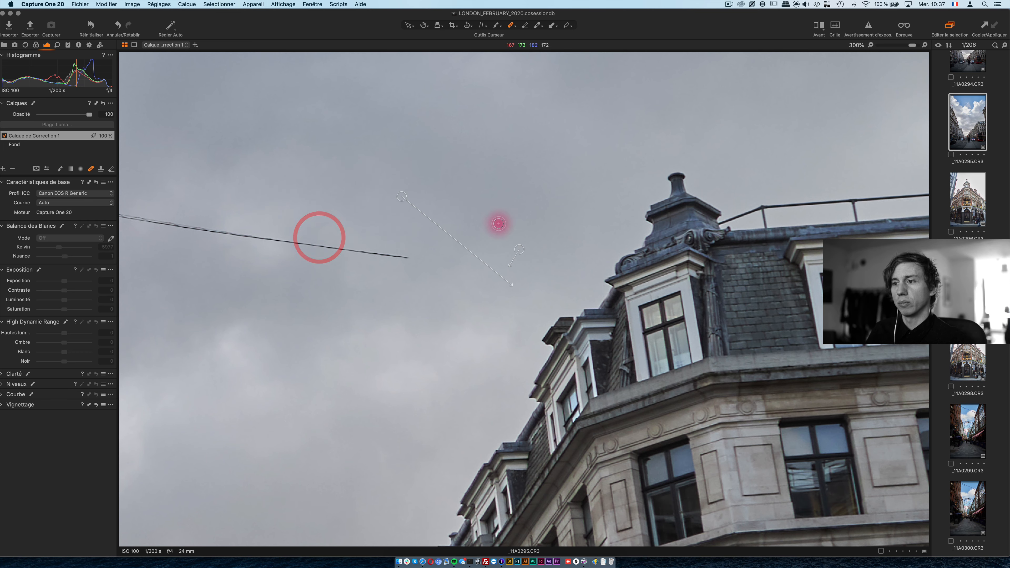
scroll(281, 231, down, 2)
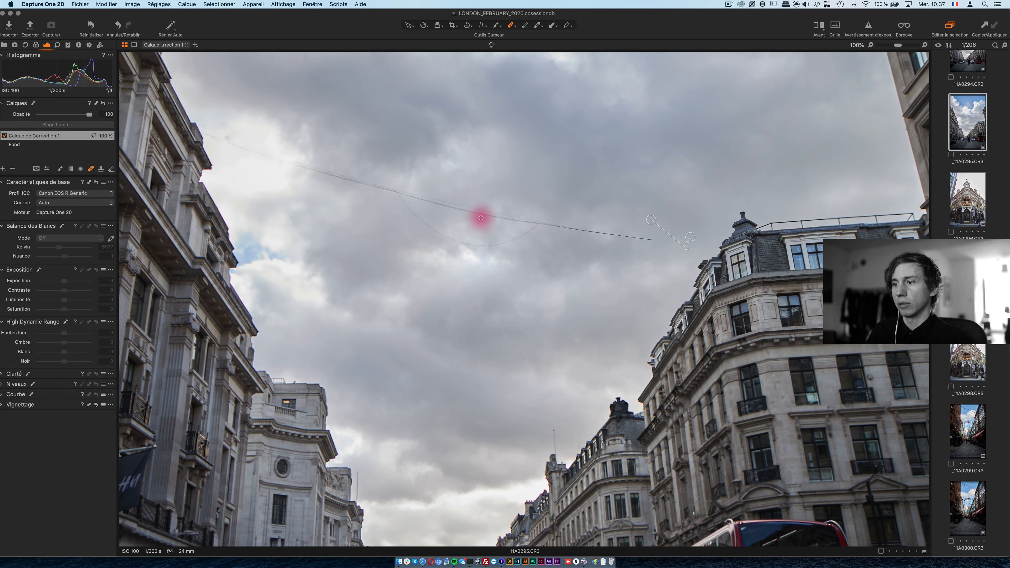
mouse_move(645, 239)
mouse_down()
mouse_move(541, 222)
mouse_move(577, 228)
mouse_move(563, 229)
mouse_up()
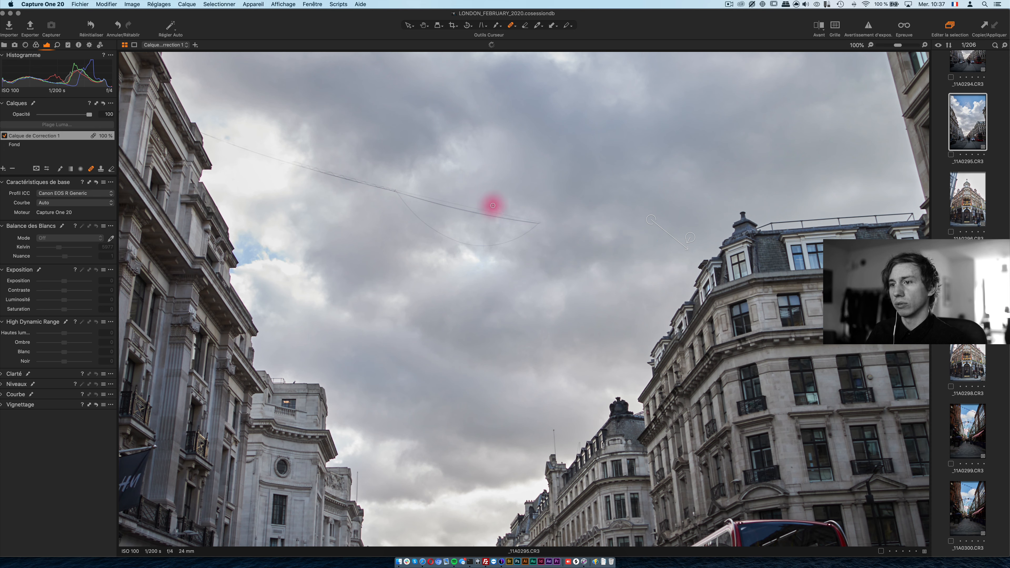
drag(399, 196, 437, 232)
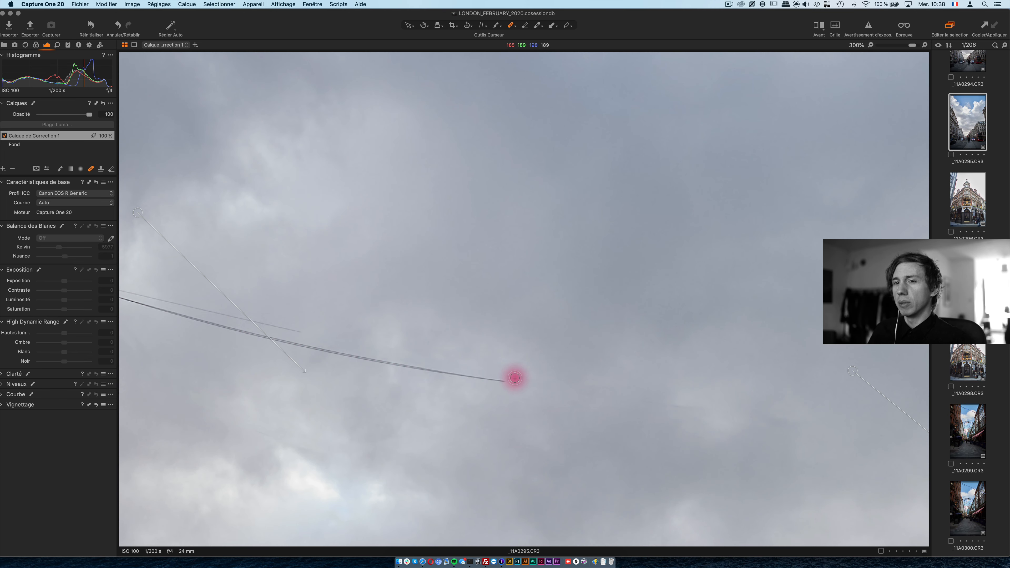
Choose the clone brush and set its size to 73, opacity to 74 and flow to 46
click(100, 168)
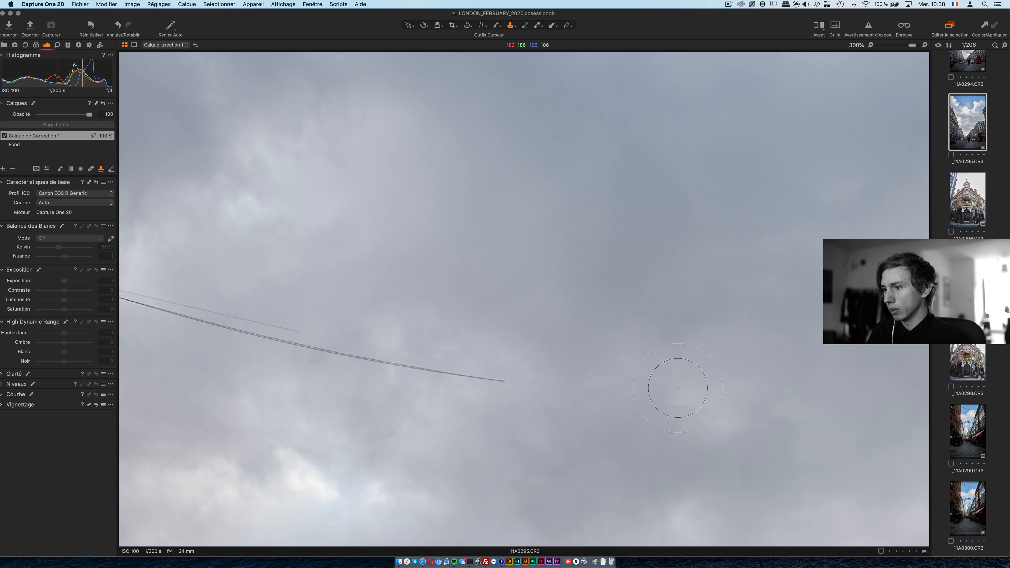
right_click(591, 266)
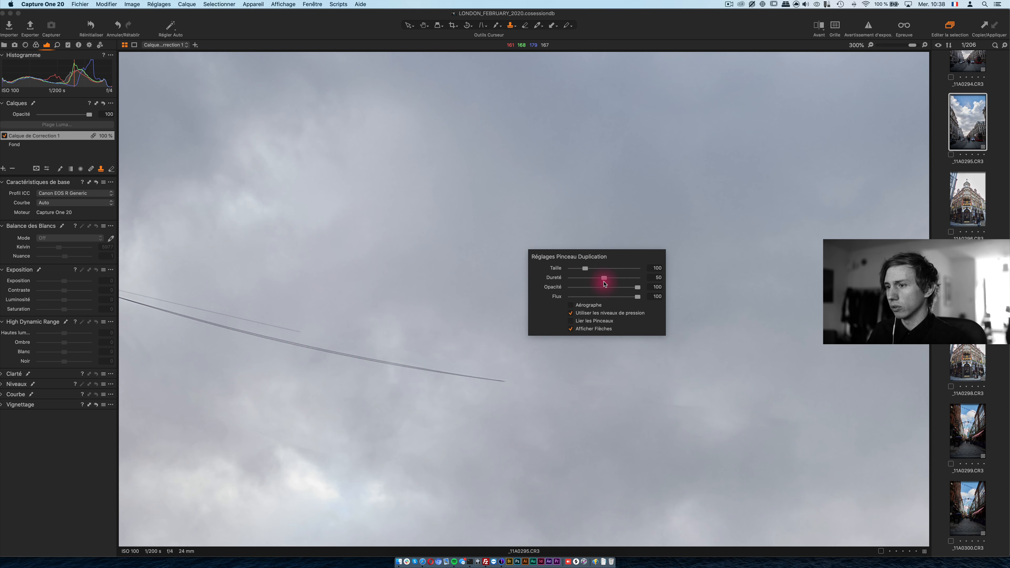
mouse_move(638, 296)
mouse_down()
mouse_move(602, 296)
mouse_move(584, 268)
mouse_up()
drag(638, 287, 621, 288)
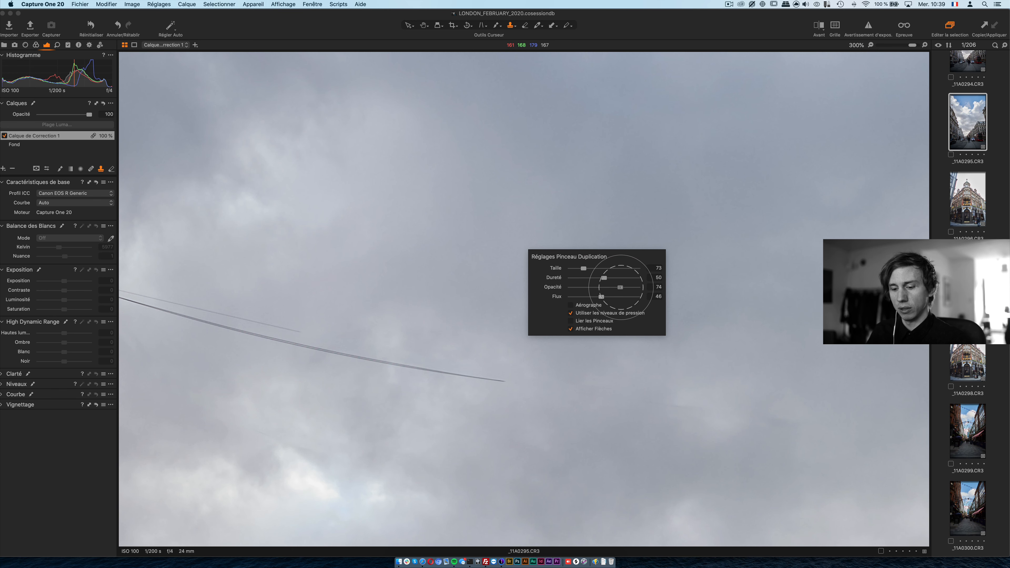
Clone cloud texture over two small patches of sky beyond the cable's cut end, on a separate clone layer
alt+click(635, 452)
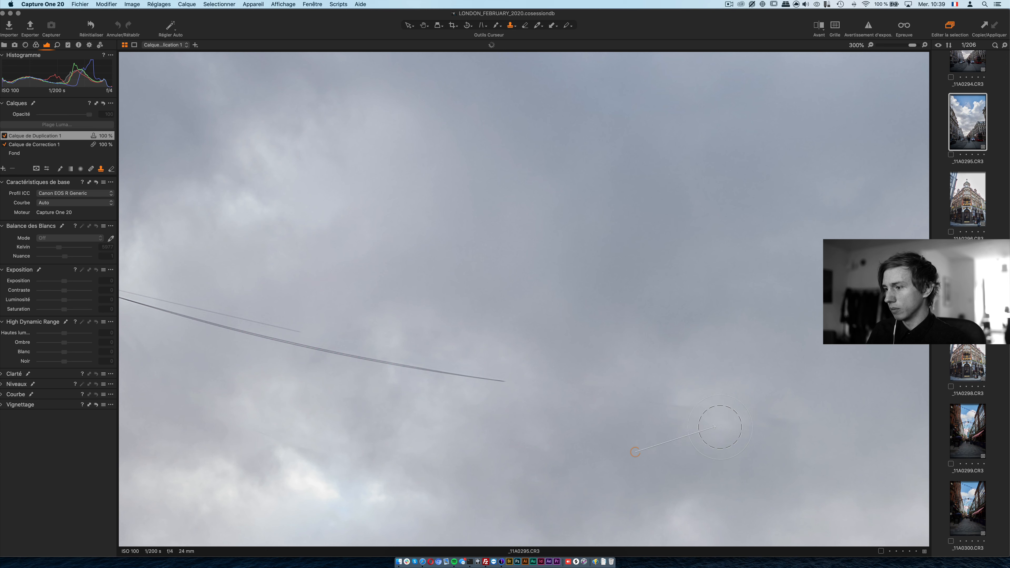
click(628, 297)
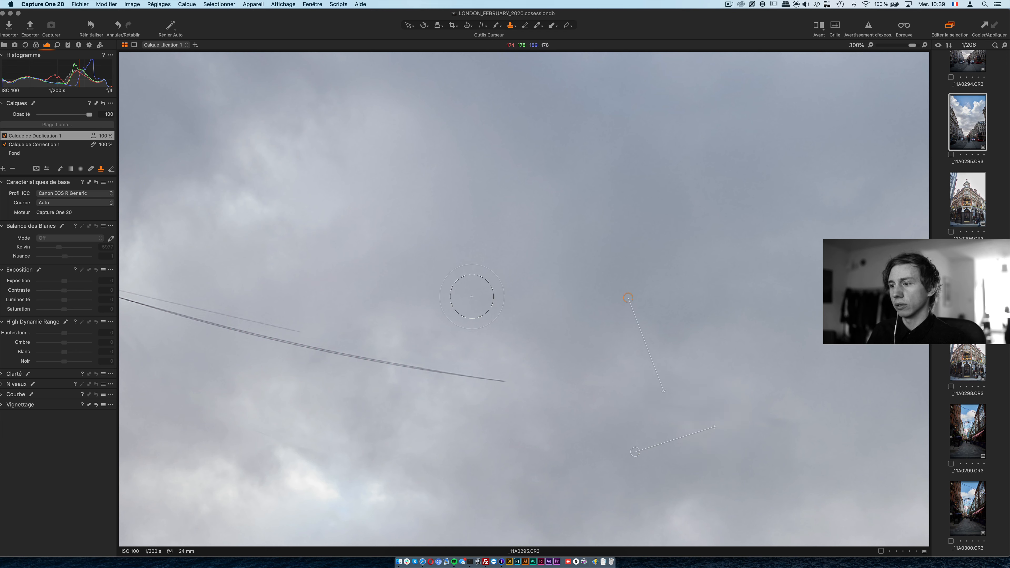
click(20, 136)
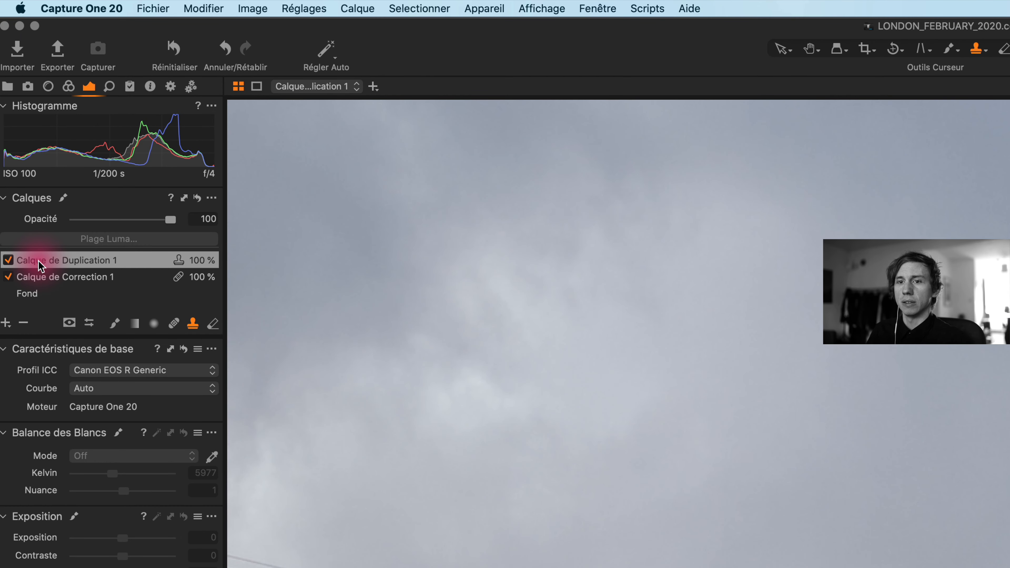
Heal the remaining end stretch of the thick cable on the healing layer and fit the whole photo in view
click(174, 323)
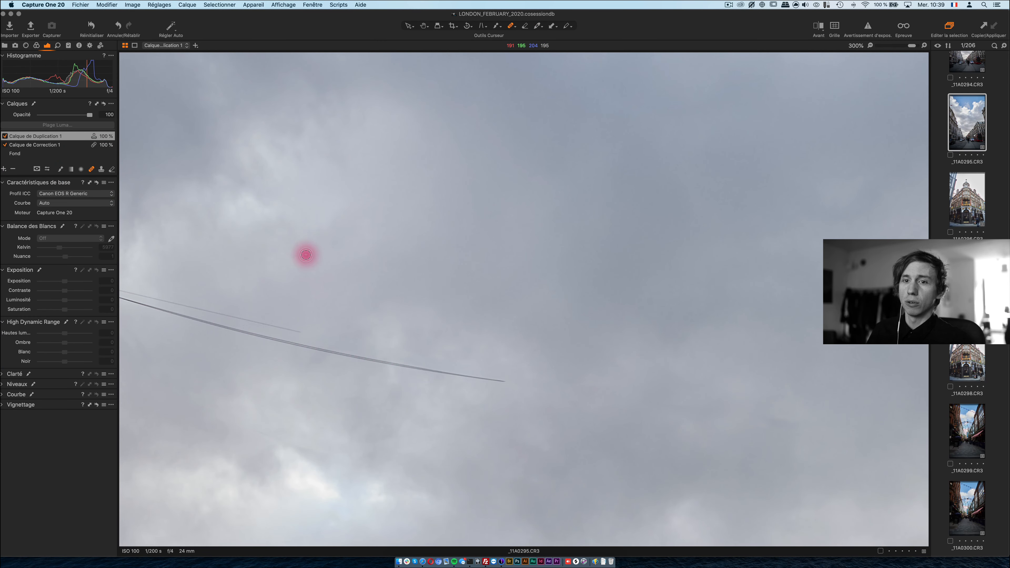
drag(275, 338, 506, 381)
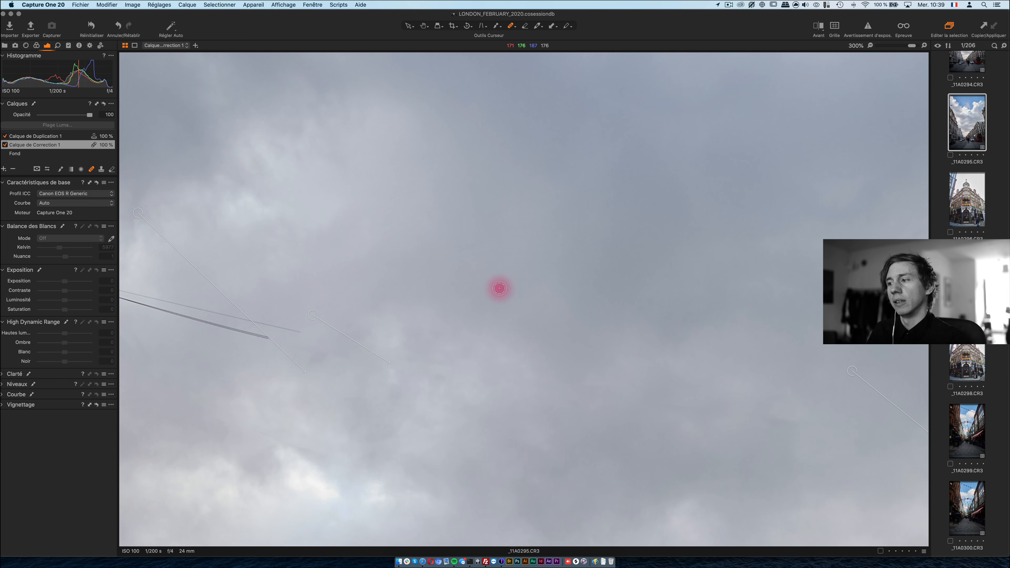
key(super+0)
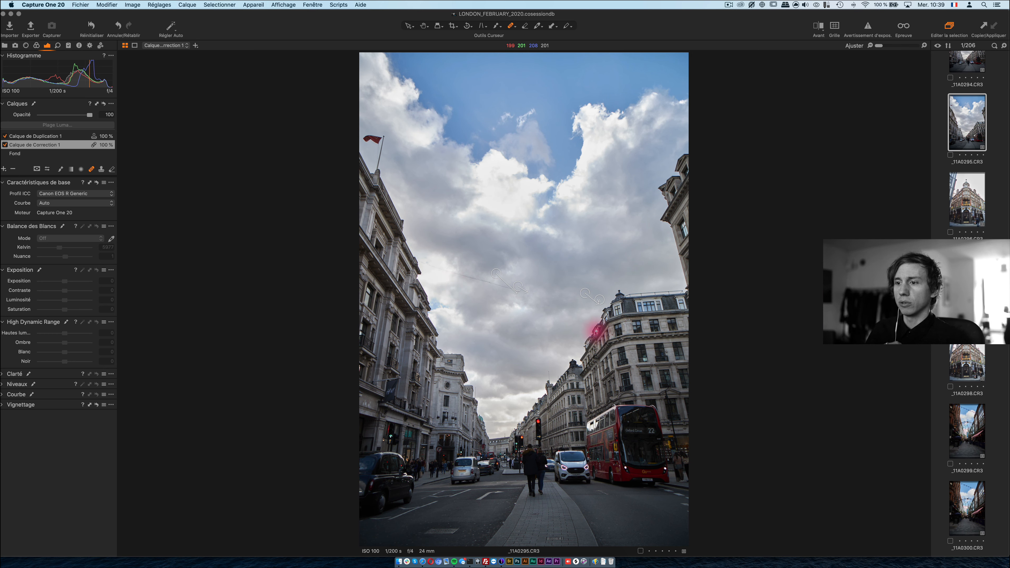
right_click(581, 311)
click(592, 371)
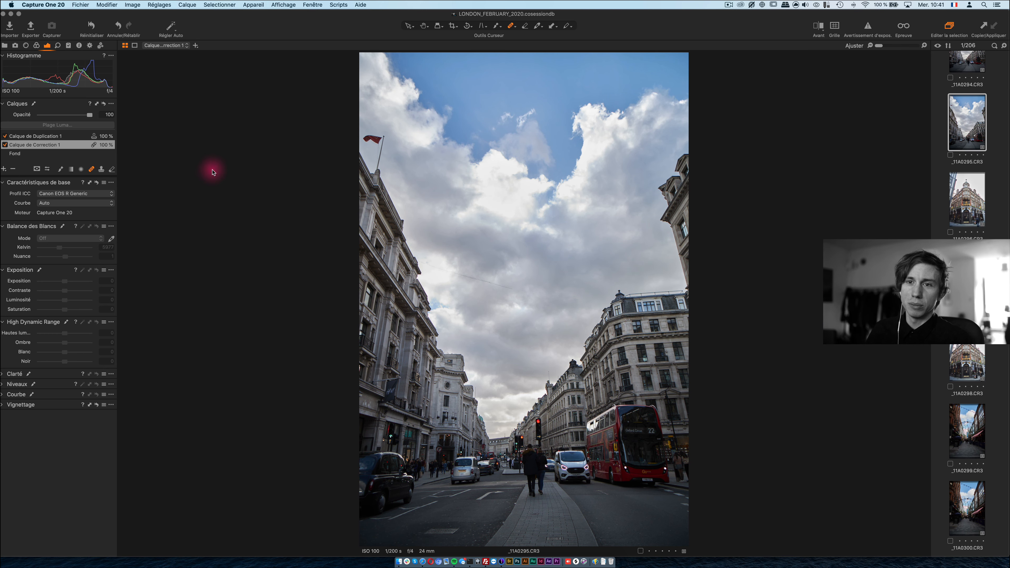
On the background layer, set the HDR shadows to 52, the whites to -100 and the clarity to 7
click(18, 153)
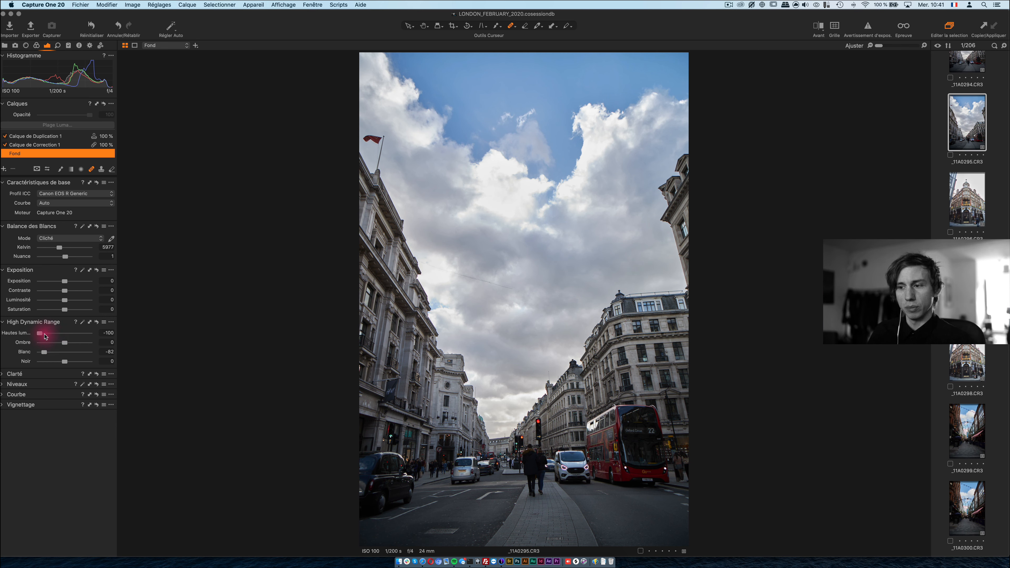
drag(44, 337, 81, 347)
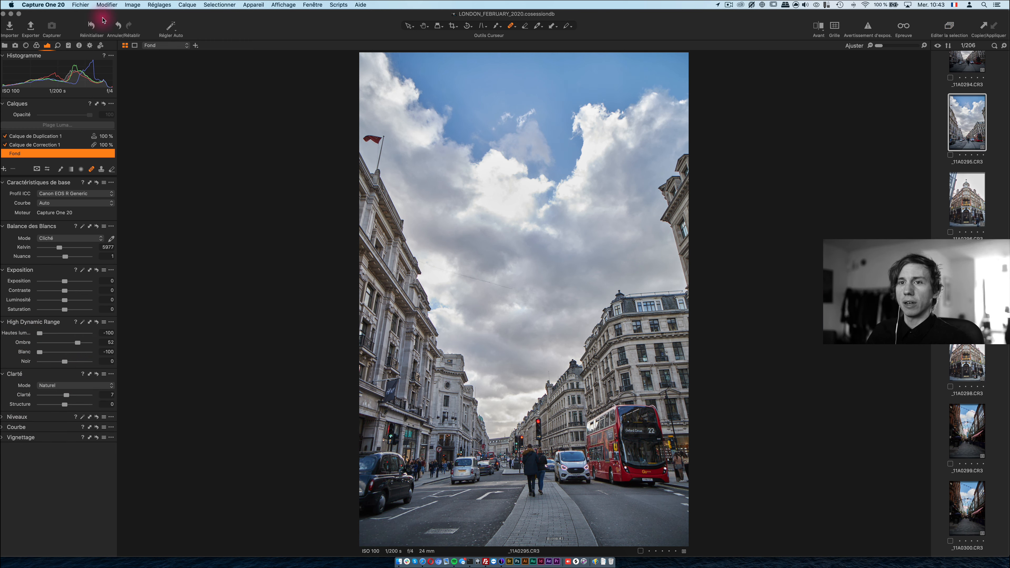
Reset all adjustments on the photo to see the original, and undo the reset
click(93, 27)
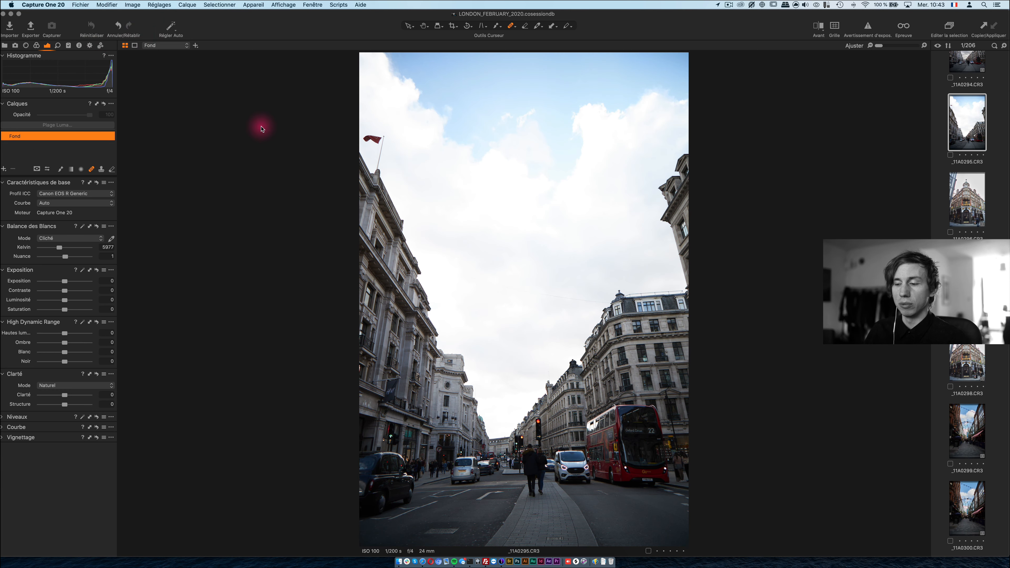
key(super+z)
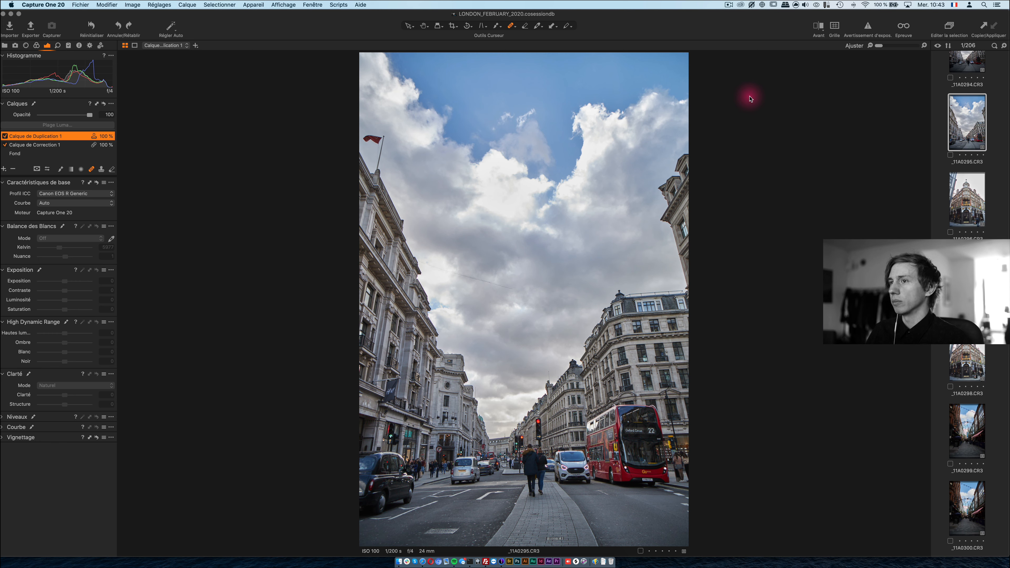
Compare the original and edited photo in the before/after split view, shifting the divider slightly, and close the comparison
click(818, 27)
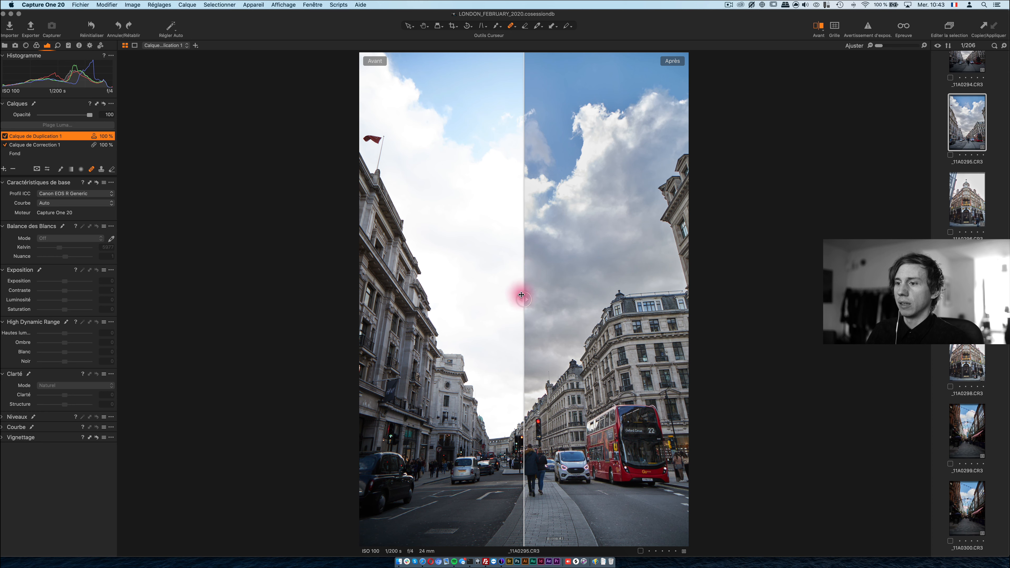
drag(523, 298, 532, 323)
click(819, 26)
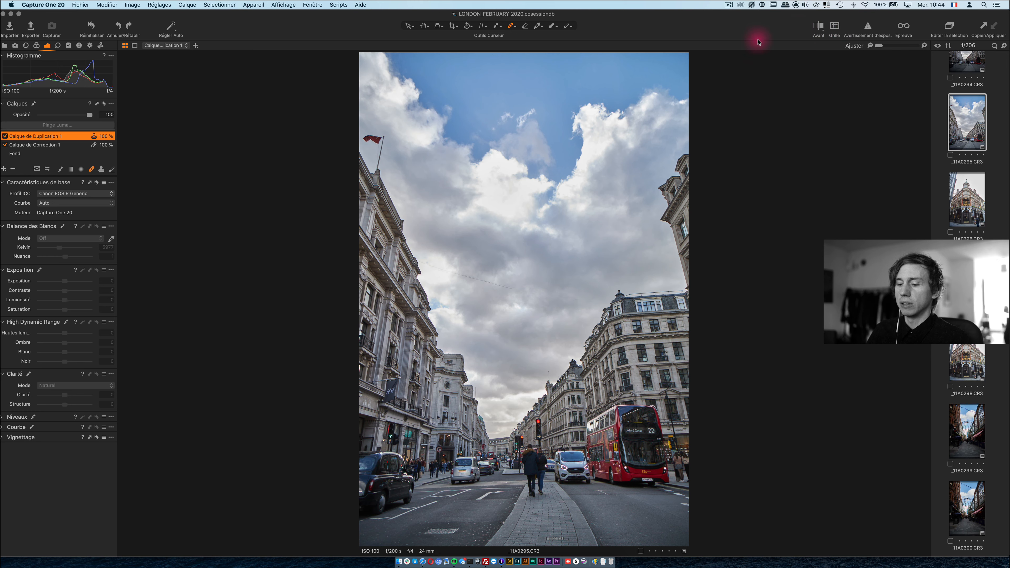
Switch the before/after comparison to full view and toggle the whole photo between its original and edited versions
key(i)
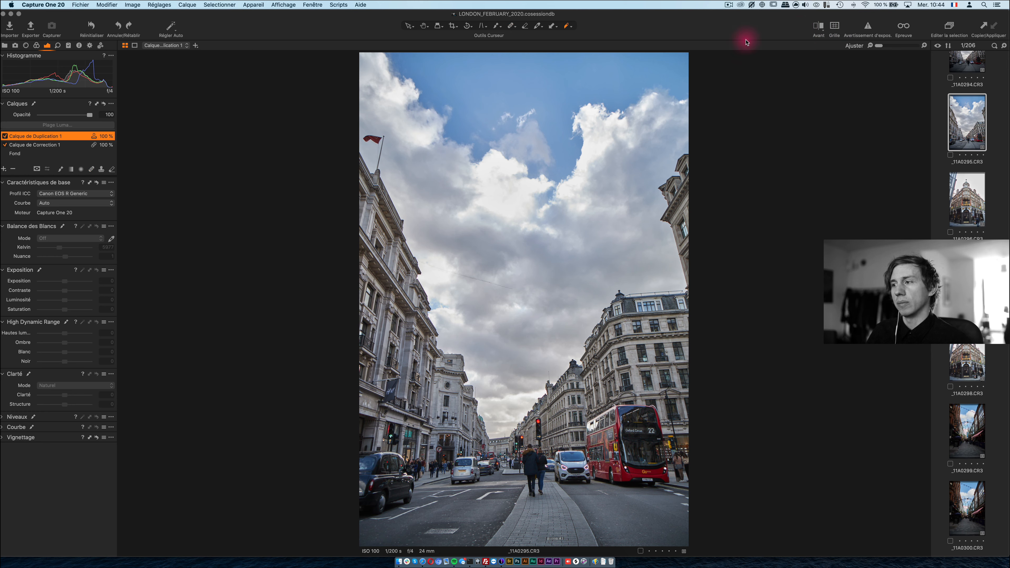
click(818, 27)
click(818, 27)
right_click(820, 31)
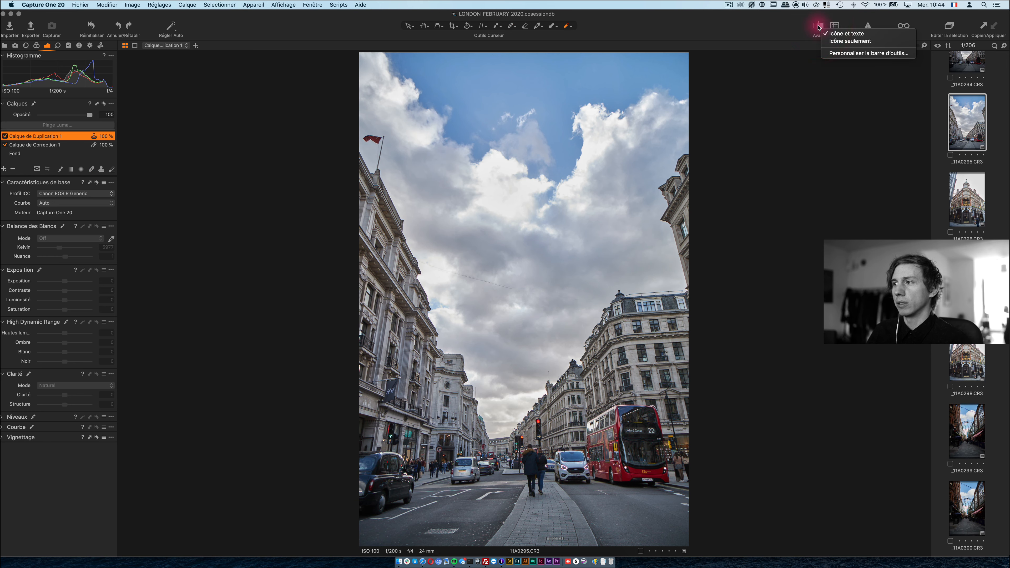
click(820, 28)
click(819, 29)
click(823, 34)
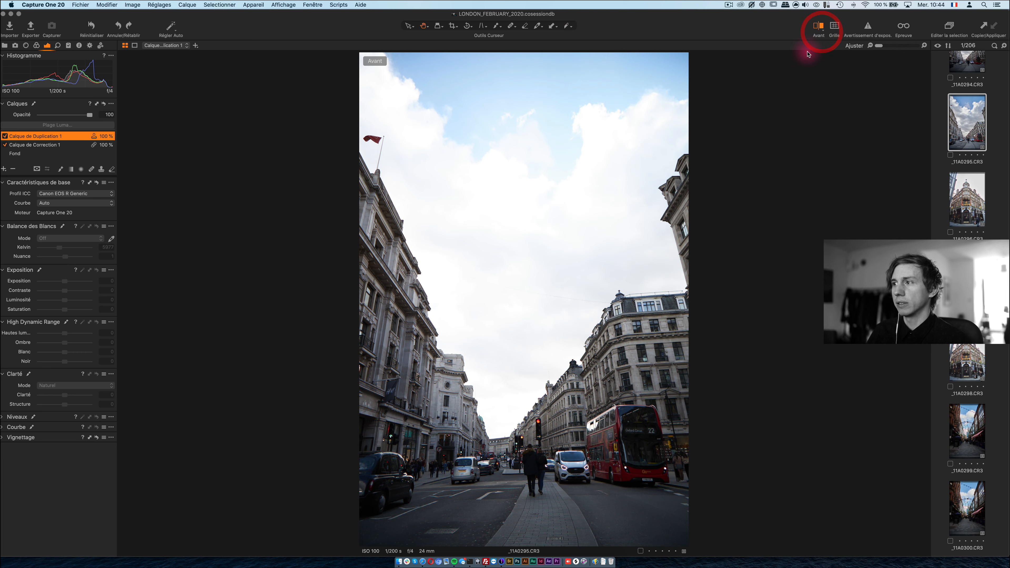
click(817, 28)
click(818, 28)
click(817, 28)
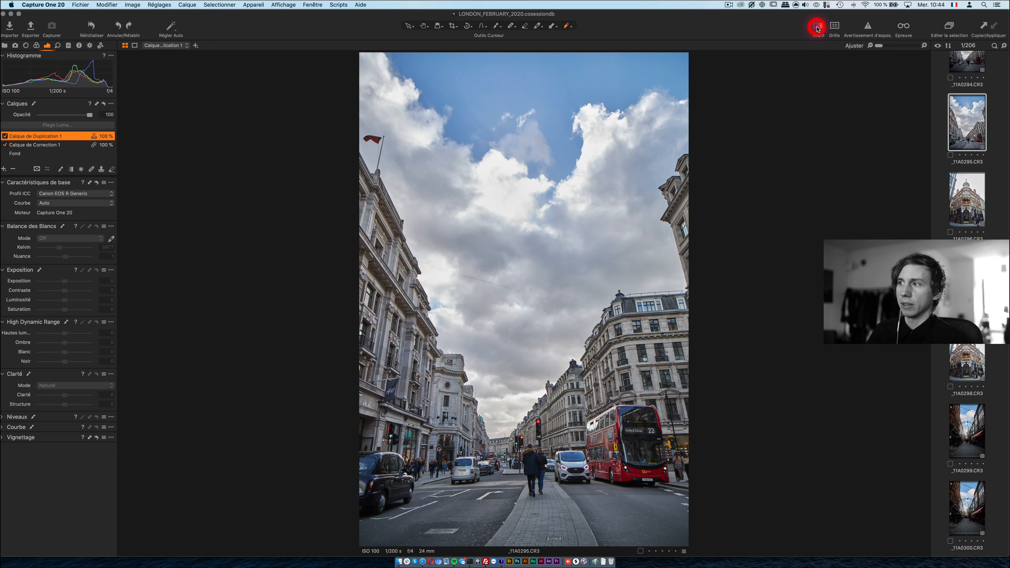
Switch the before/after comparison to split view, compare the two halves of the photo, and close the comparison
click(818, 29)
click(819, 39)
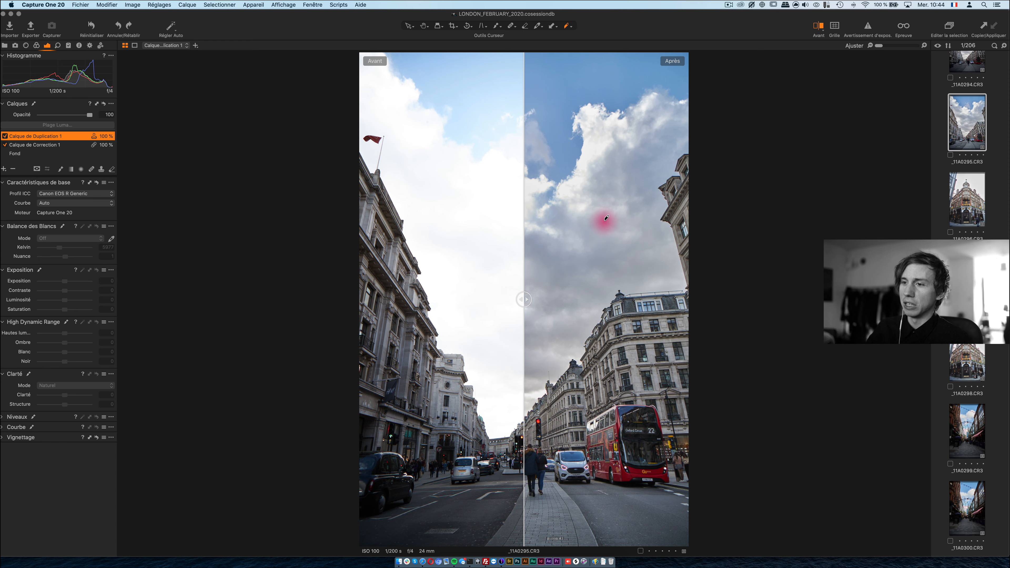
click(819, 28)
click(823, 30)
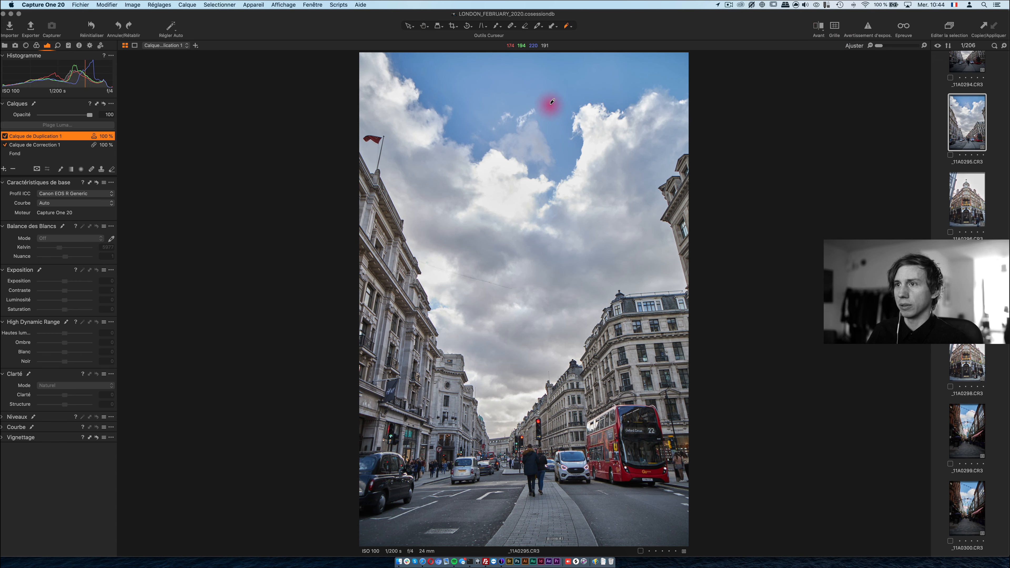
In the keyboard shortcut editor, assign Y to the Avant/Après command of the Affichage group and close the editor
click(410, 26)
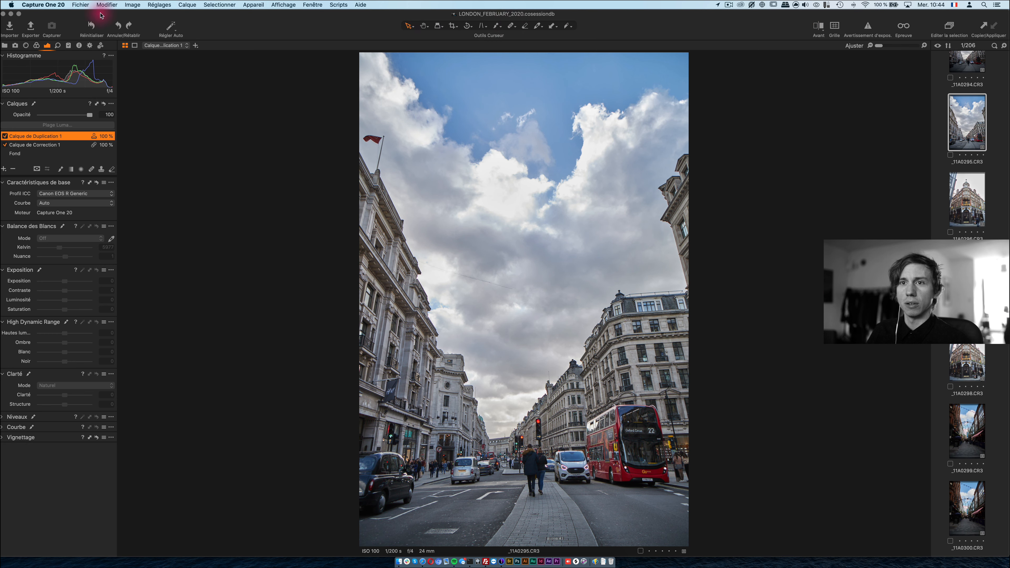
click(96, 6)
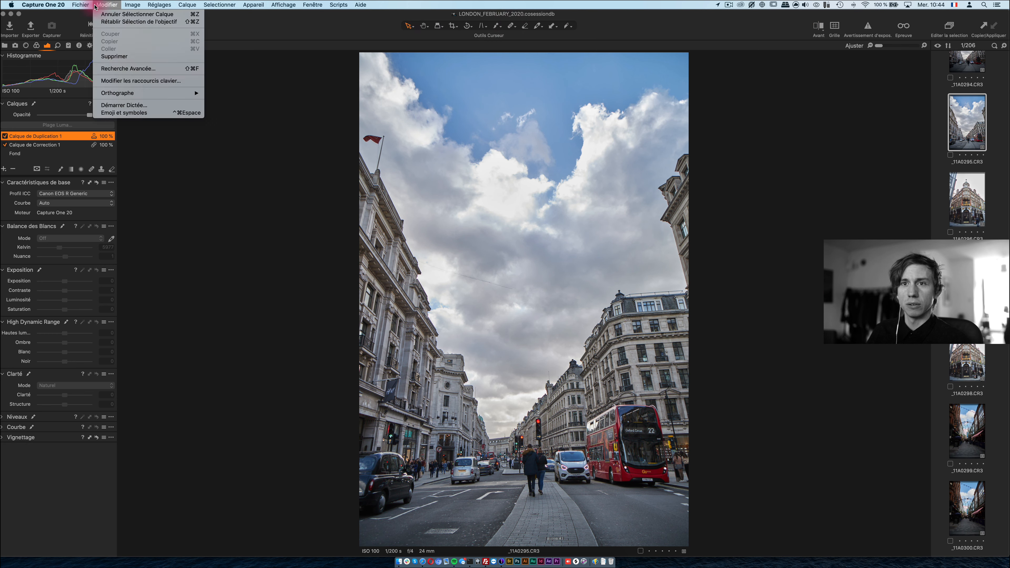
click(142, 81)
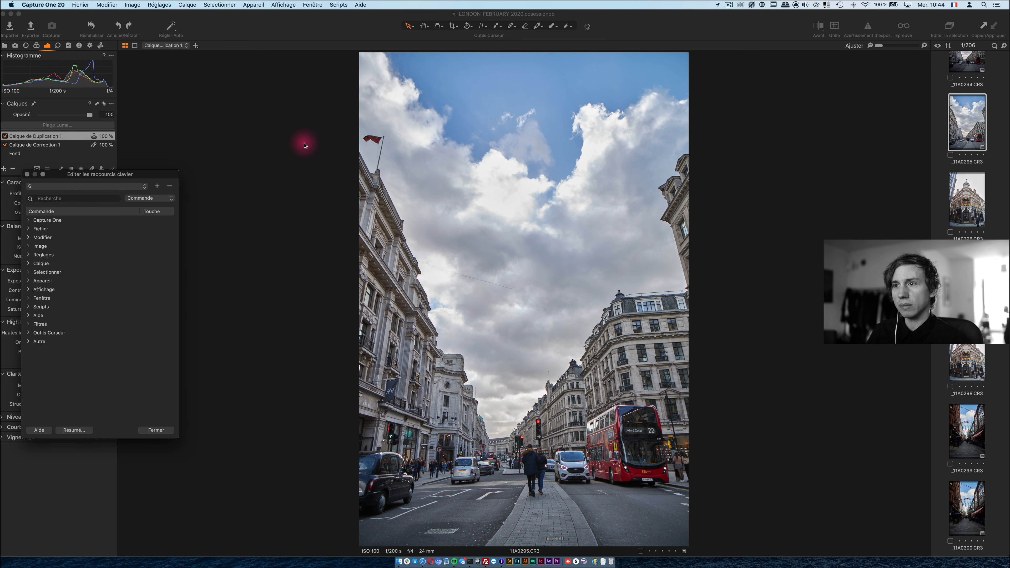
scroll(140, 350, down, 1)
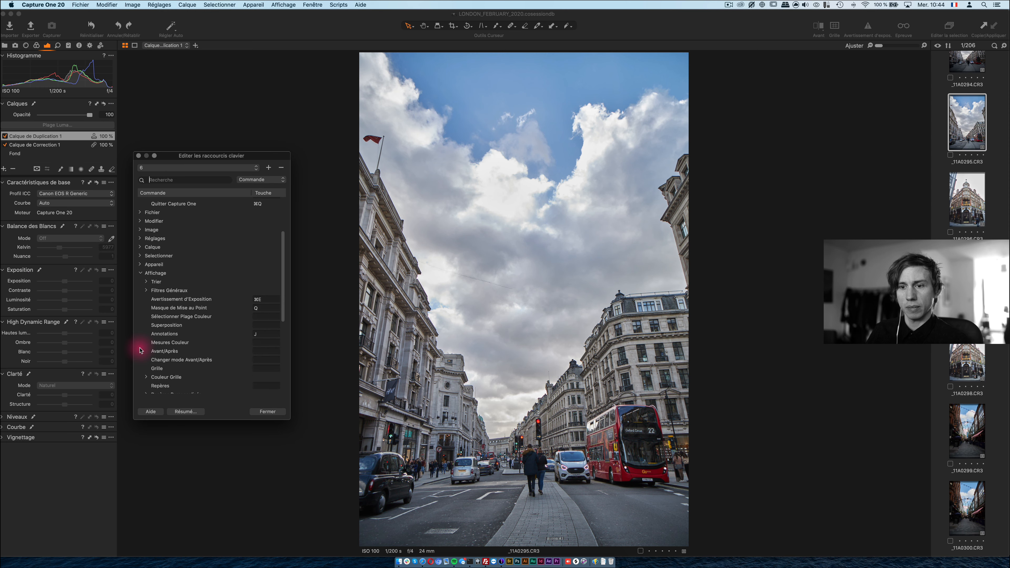
click(279, 351)
key(shift+y)
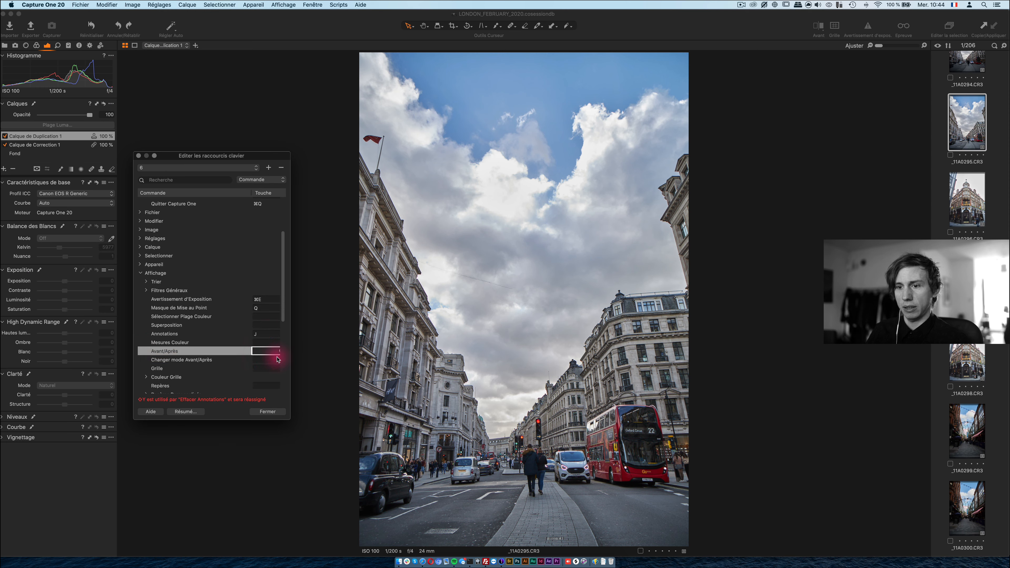
click(269, 352)
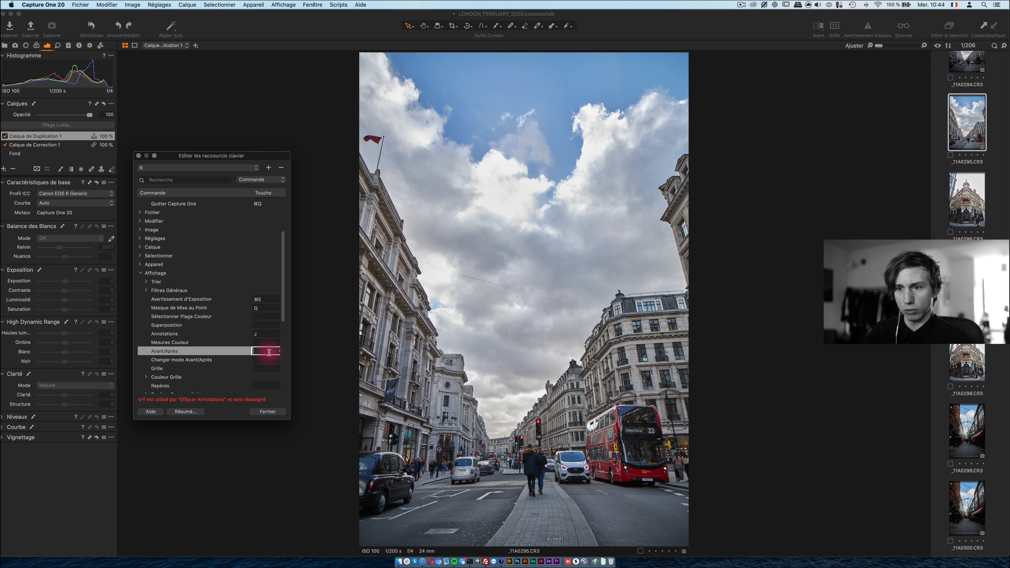
key(y)
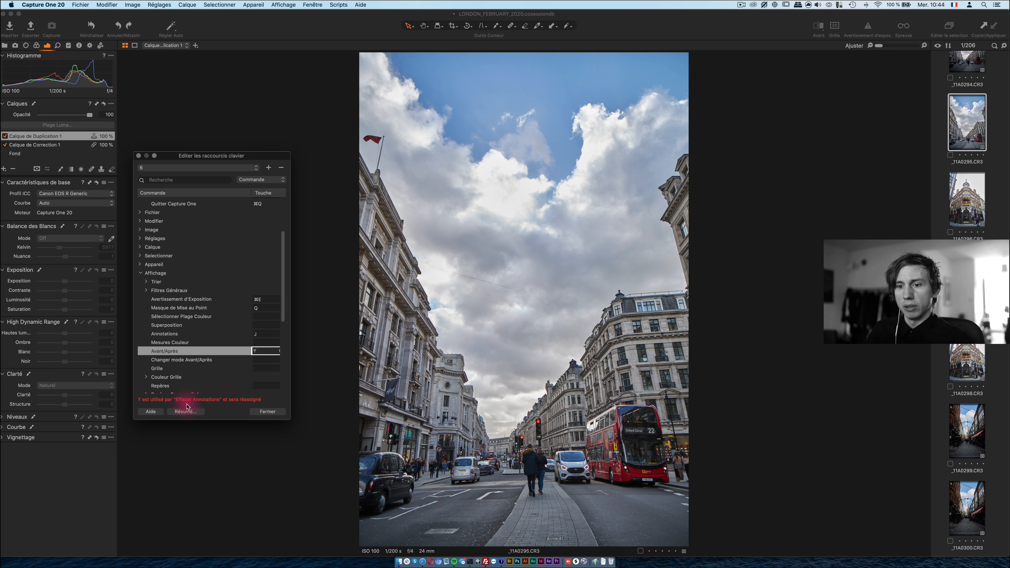
click(269, 412)
Toggle the photo between its original and edited versions several times with the new shortcut, ending on the edited version
key(y)
key(y)
key(y)
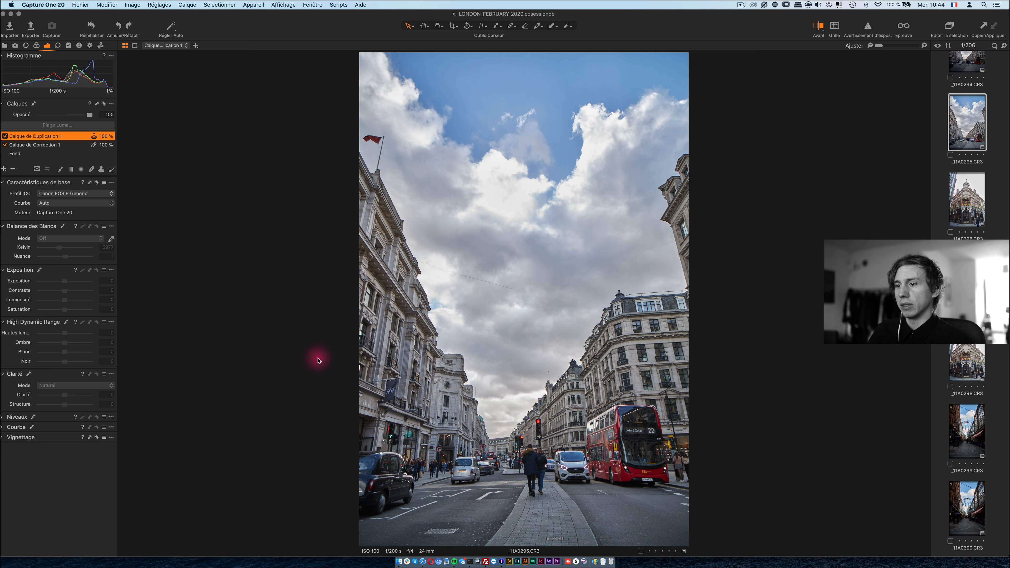
key(y)
key(y)
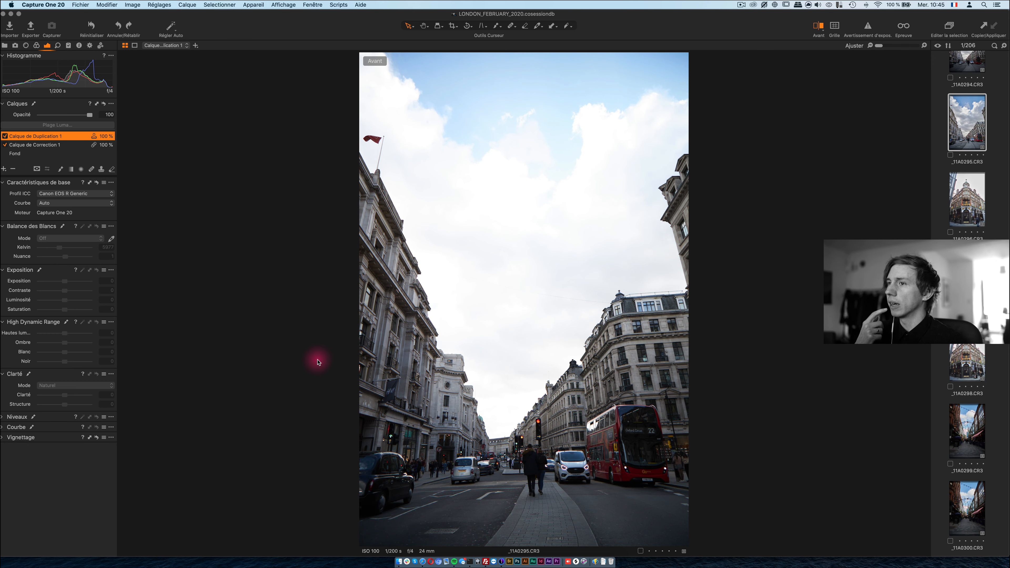
key(y)
key(y)
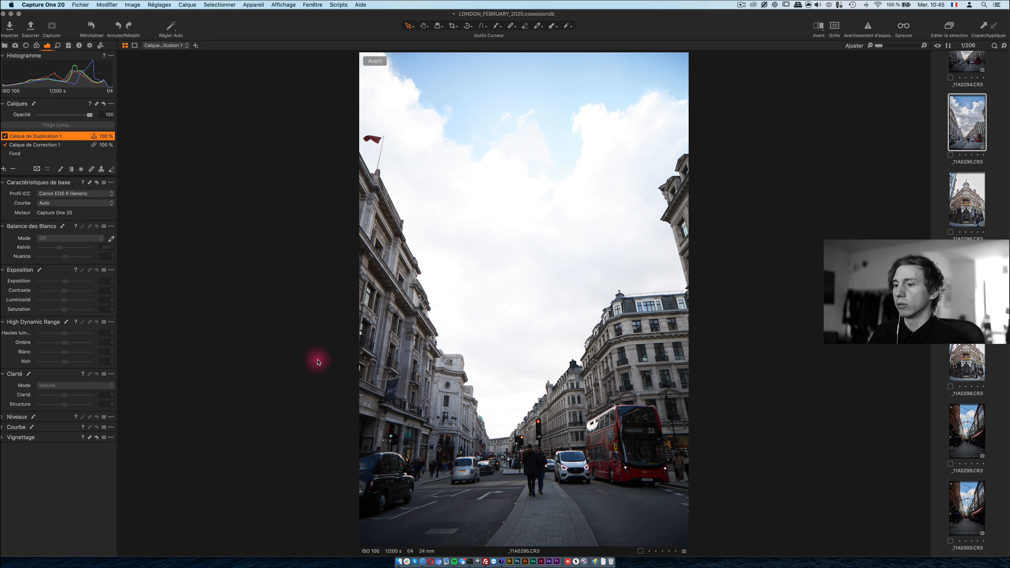
key(y)
key(y)
key(y)
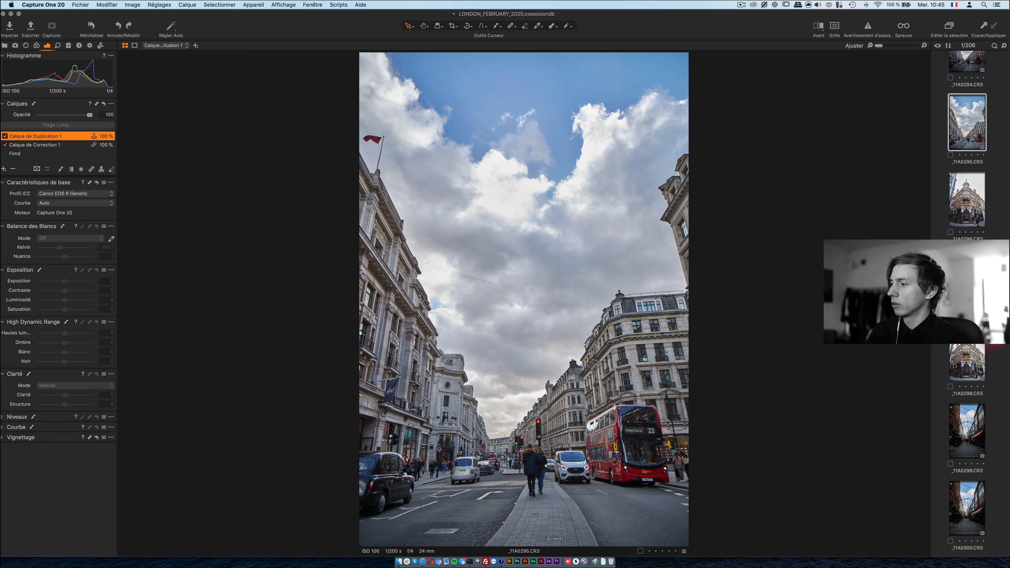
On the background layer of photo _11A0299, set the HDR shadows to 58 and raise the clarity slightly
click(973, 420)
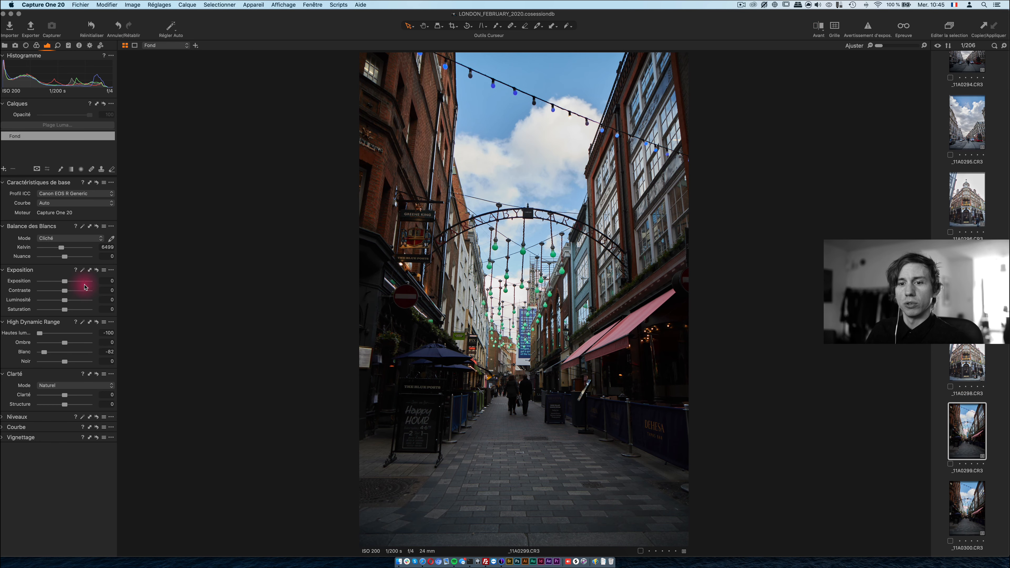
click(42, 136)
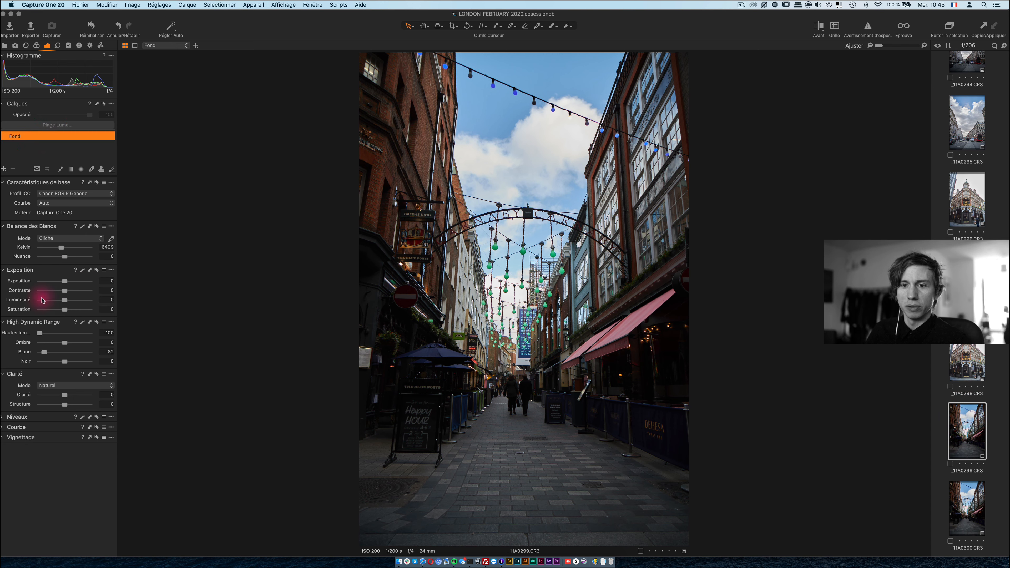
mouse_move(41, 333)
mouse_down()
mouse_move(85, 336)
mouse_move(25, 333)
mouse_up()
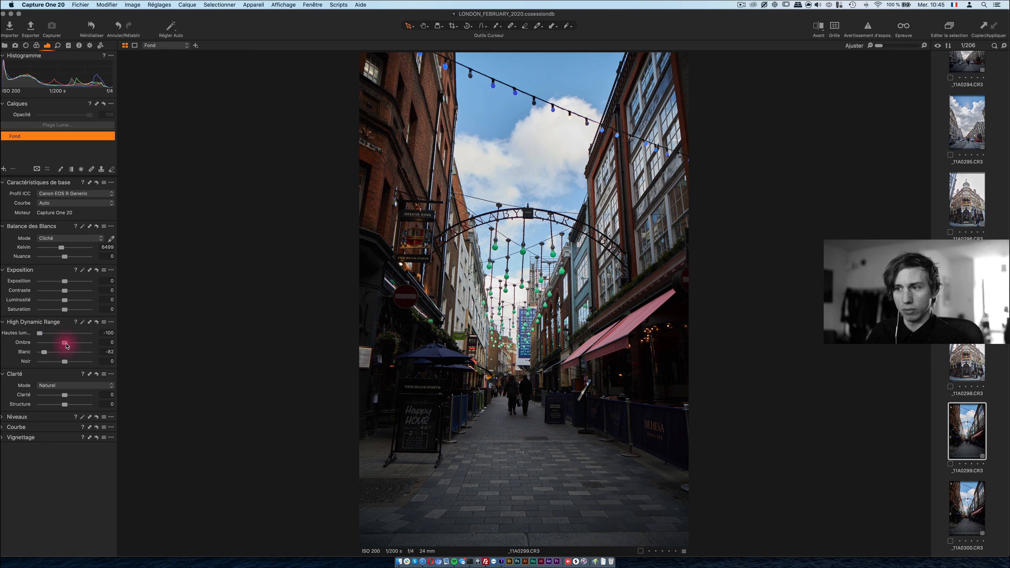
drag(65, 345, 75, 342)
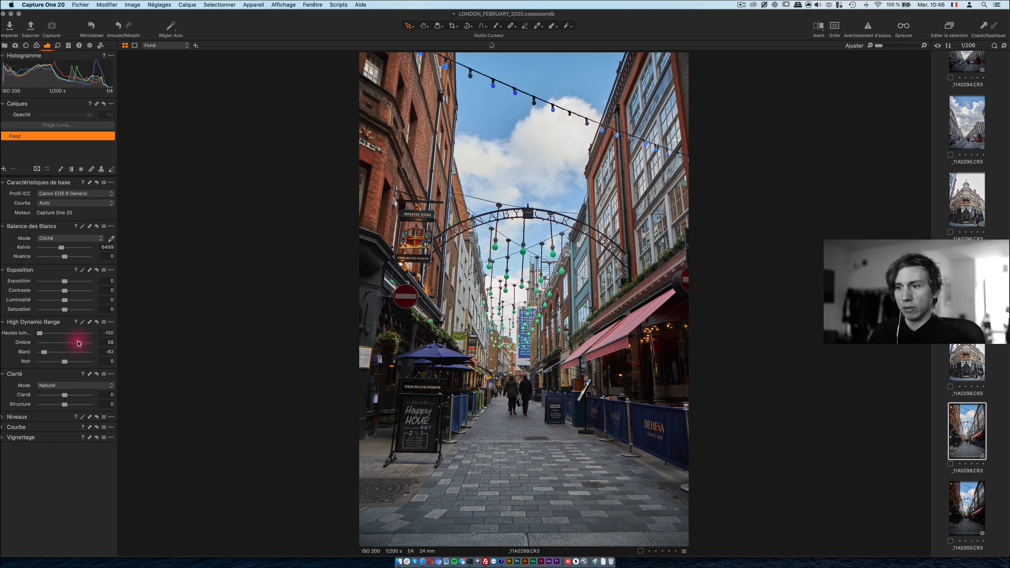
drag(65, 395, 68, 395)
Tint photo _11A0299 with the three-way color balance, shifting the shadows towards blue and the highlights towards orange-red
click(37, 45)
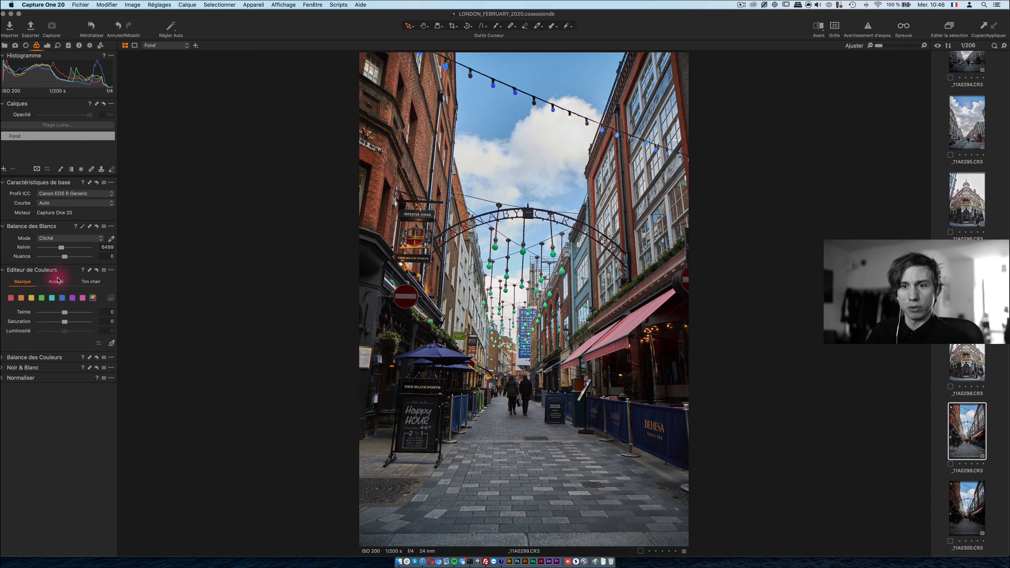
click(4, 357)
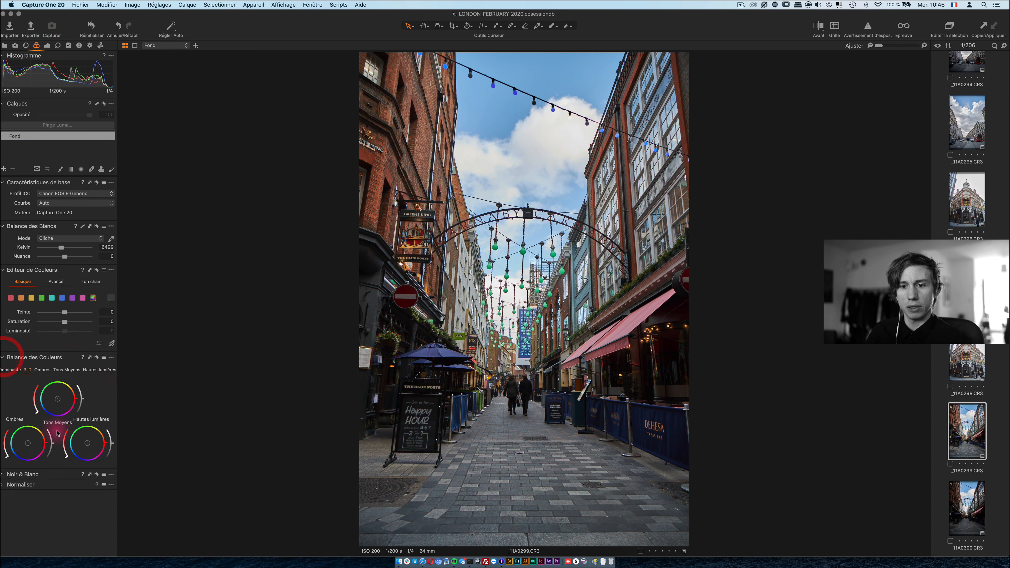
drag(27, 444, 24, 448)
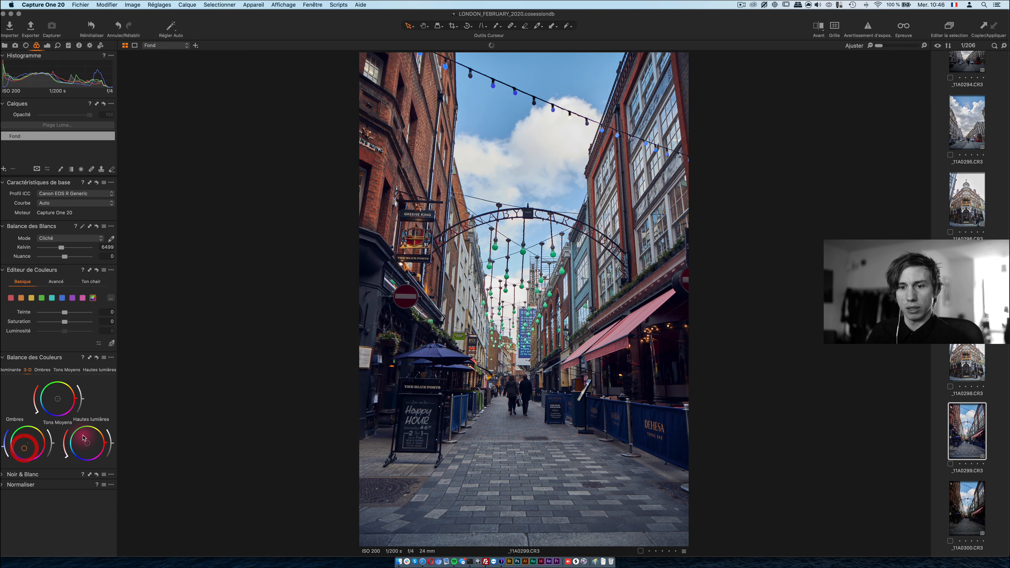
drag(87, 443, 92, 440)
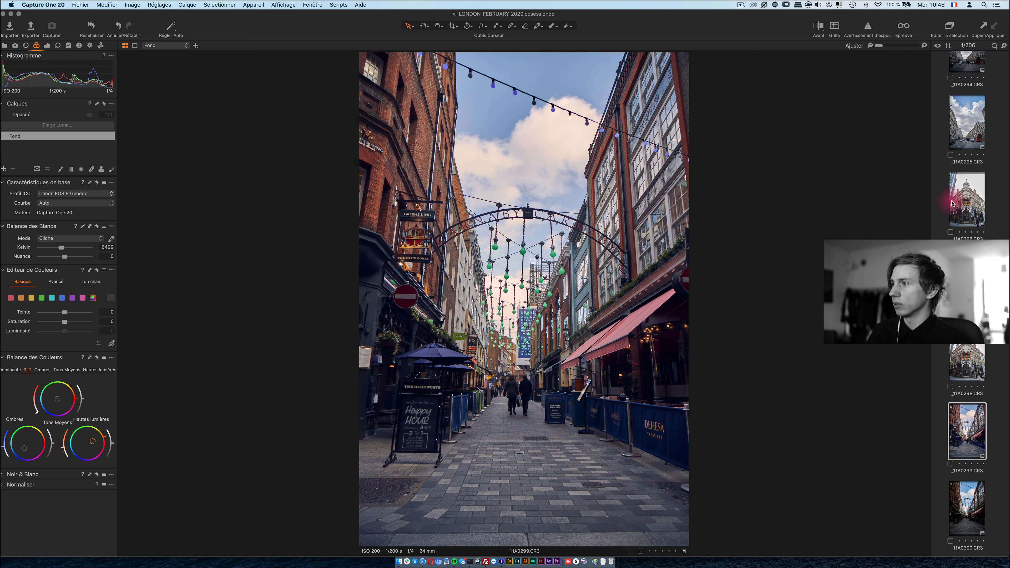
Display photo _11A0295 alongside _11A0299 and toggle the full before view on both photos
super+click(973, 126)
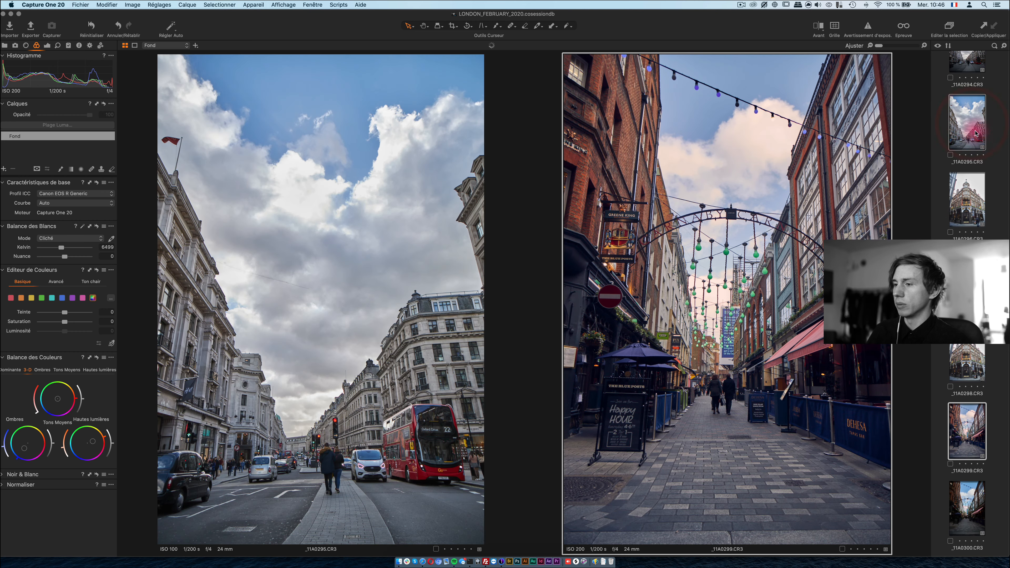
click(821, 27)
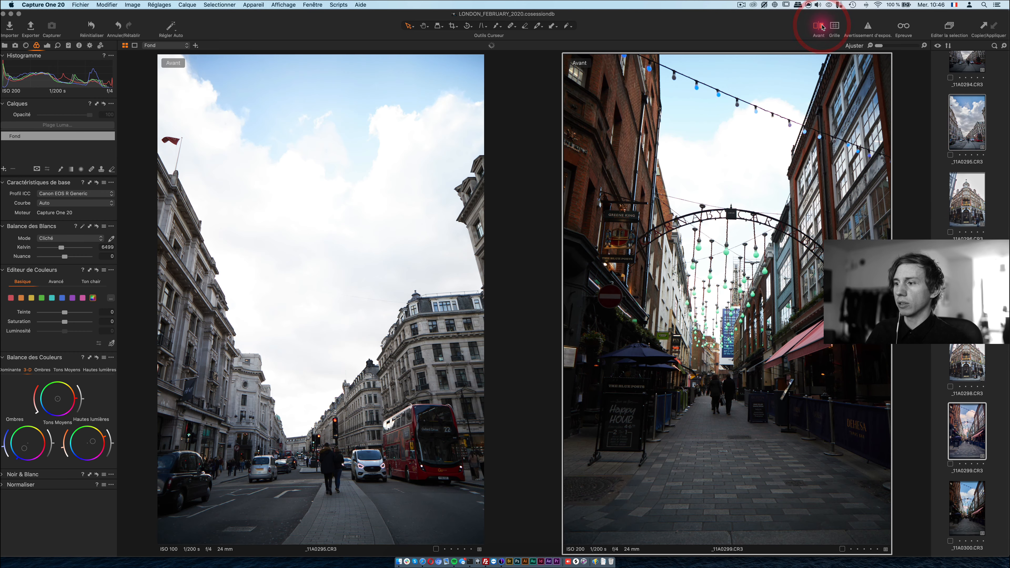
click(821, 27)
click(822, 27)
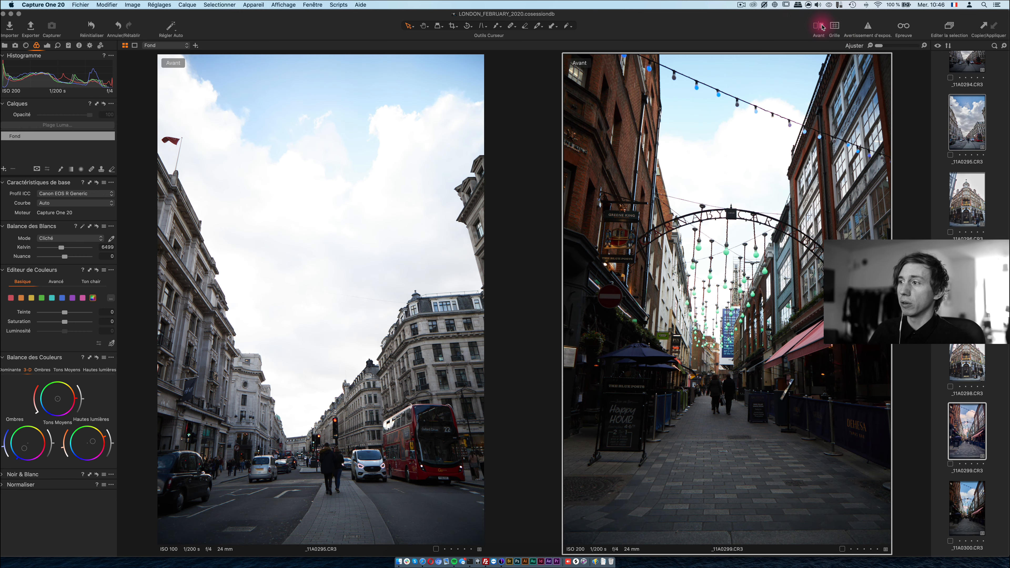
Compare both photos in the before/after split view, moving the divider across them, and close the comparison
click(822, 27)
click(838, 38)
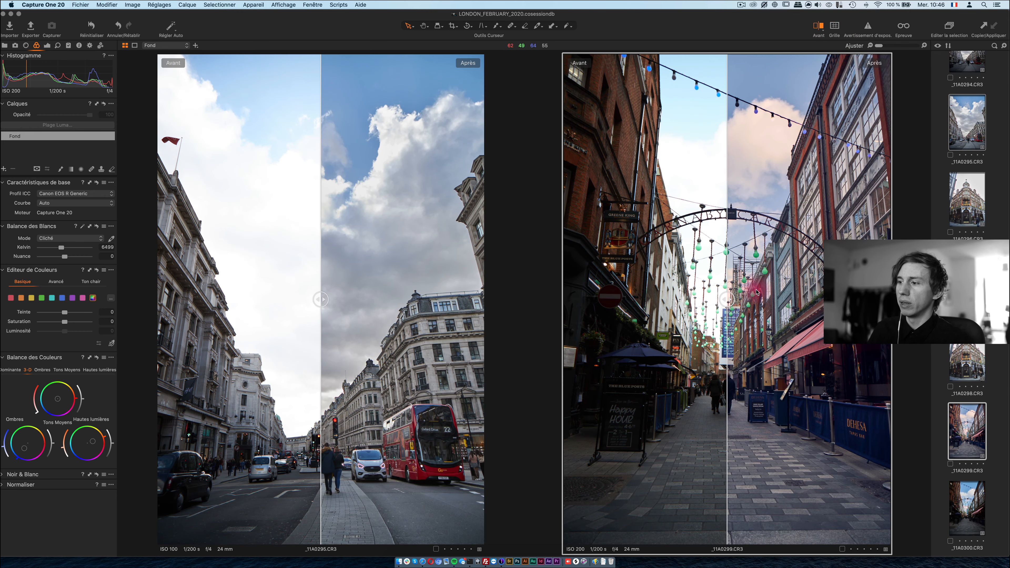
drag(725, 300, 833, 300)
scroll(957, 388, down, 5)
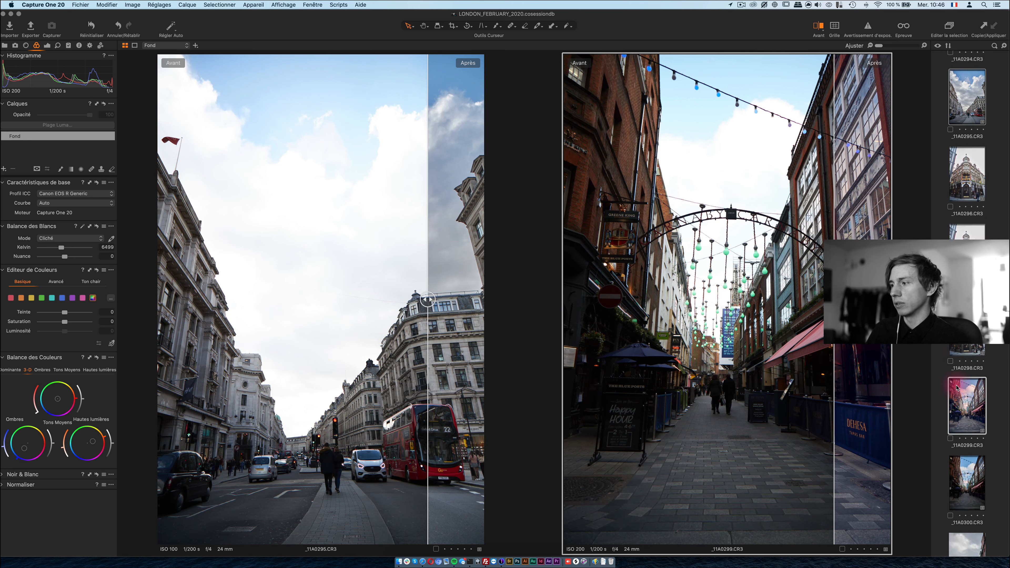
scroll(957, 388, down, 2)
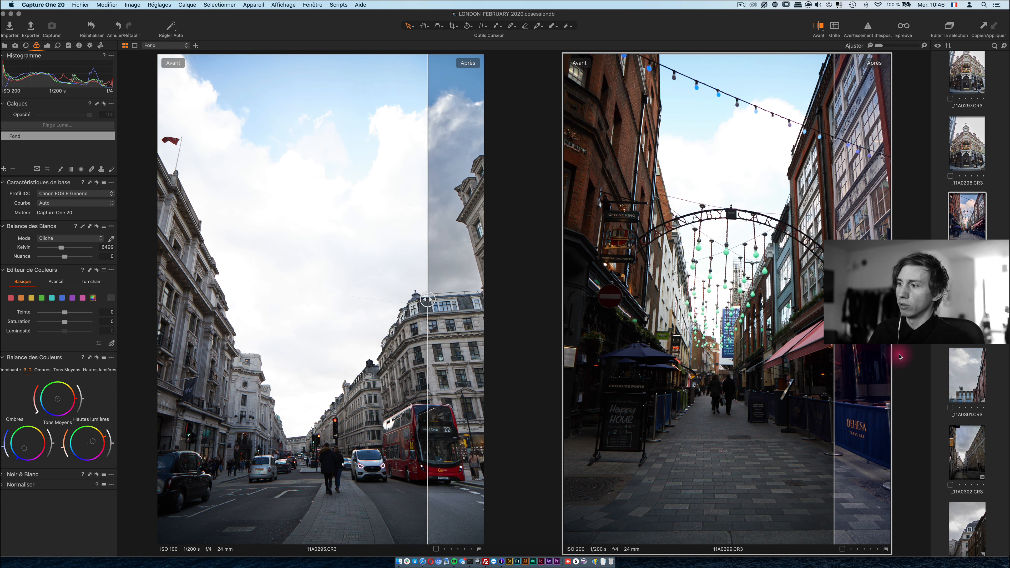
drag(834, 294, 777, 279)
key(y)
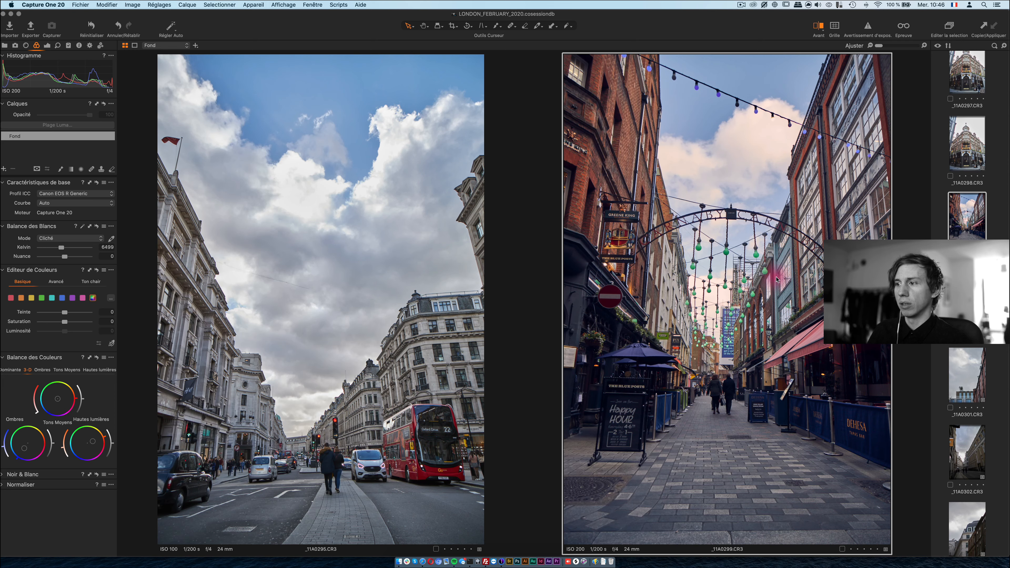
Toggle the split comparison on both photos, switch it back to full view, and return to the edited versions
key(y)
key(y)
key(y)
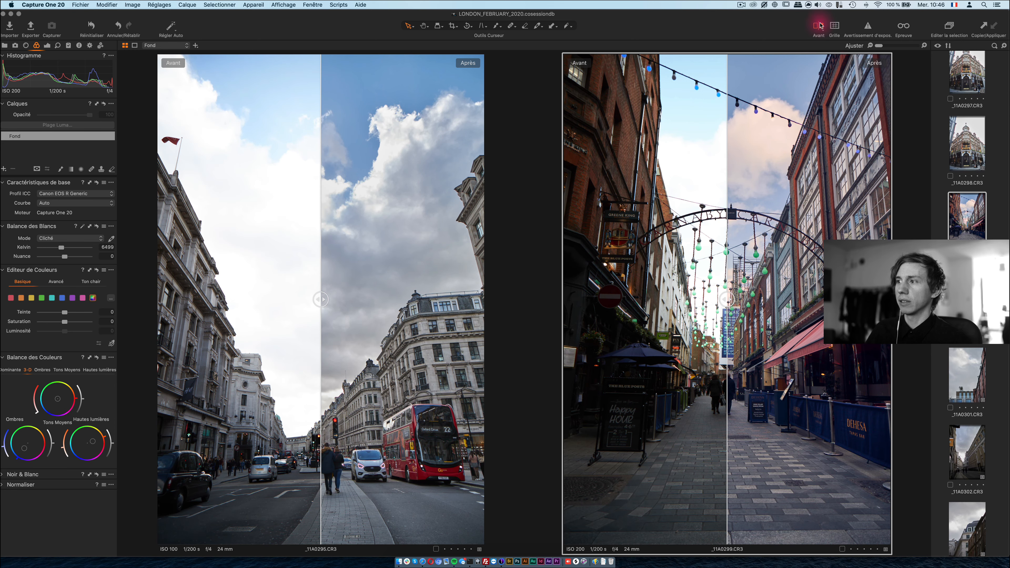
click(821, 26)
key(y)
key(y)
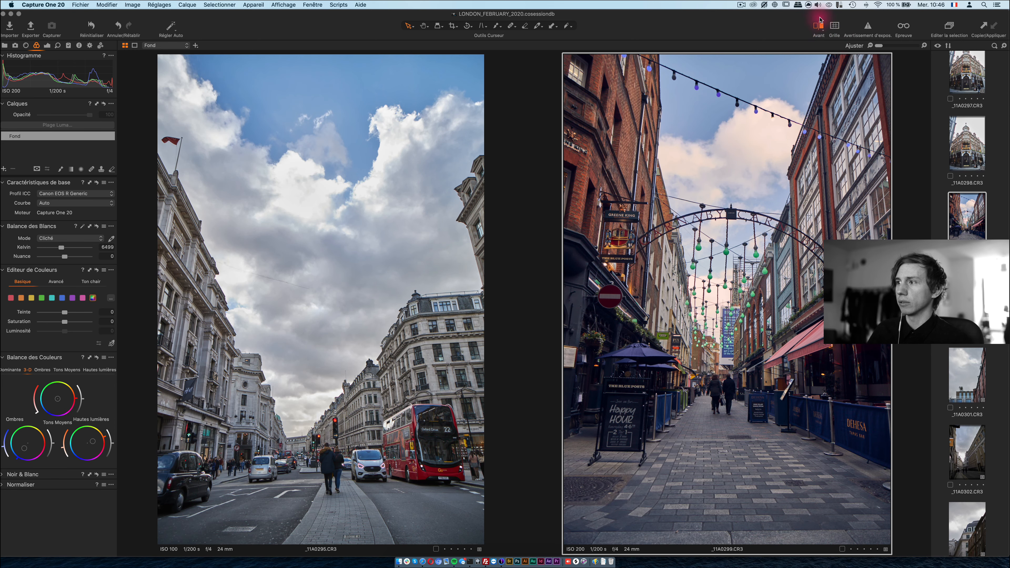
click(821, 24)
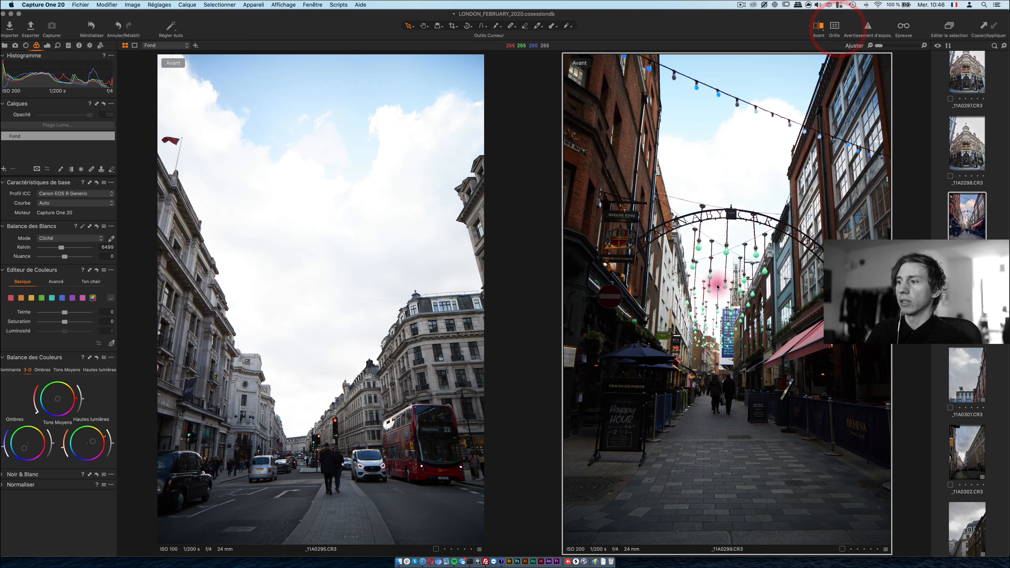
key(y)
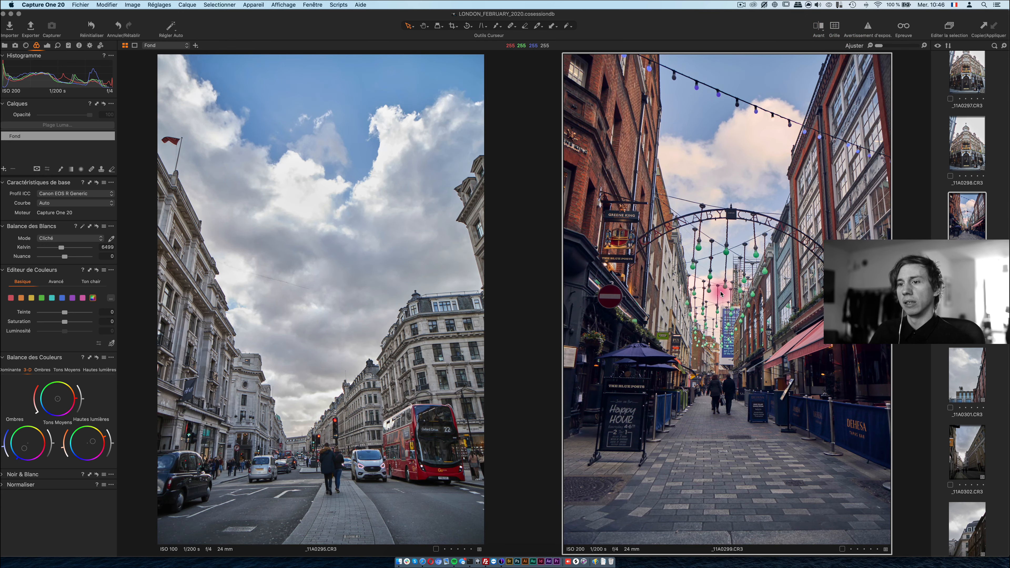